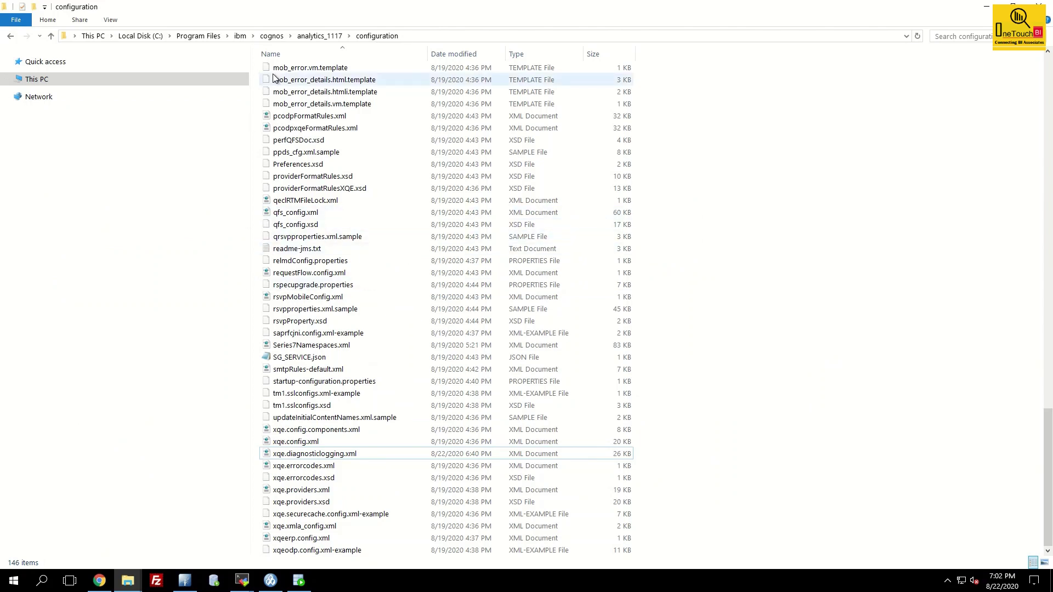
In analytics_1117's configuration folder, bring up the context menu for xqe.diagnosticlogging.xml.
{"action": "left_click", "coordinate": [318, 36]}
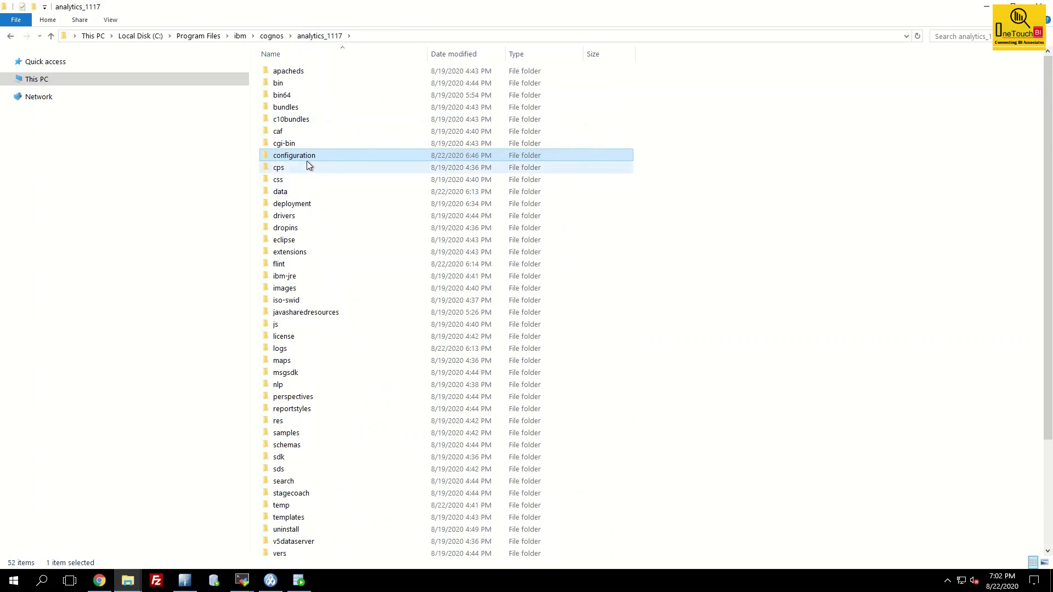
{"action": "double_click", "coordinate": [302, 161]}
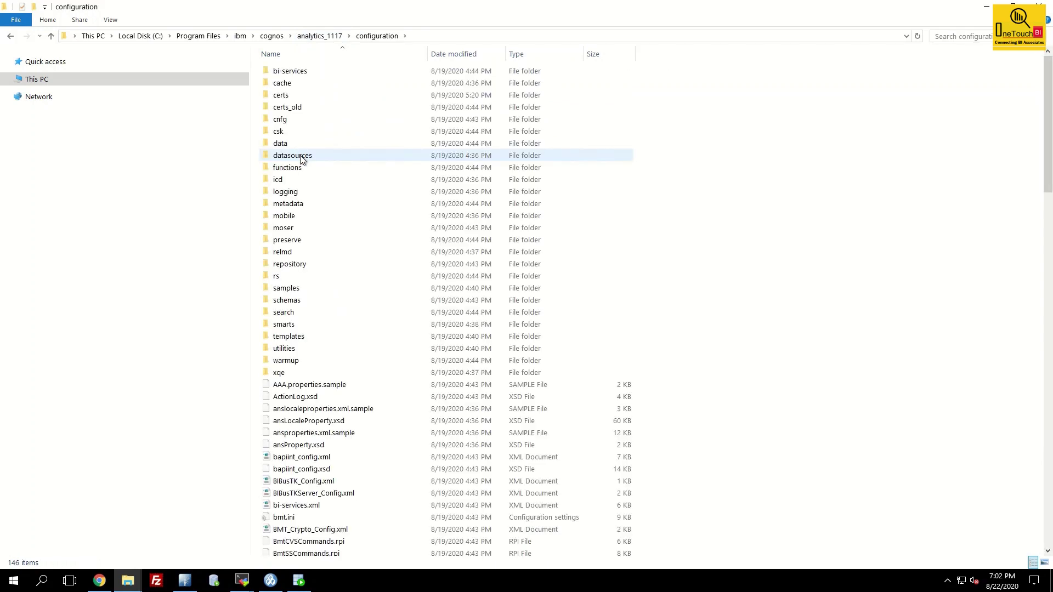
{"action": "type", "text": "xqe"}
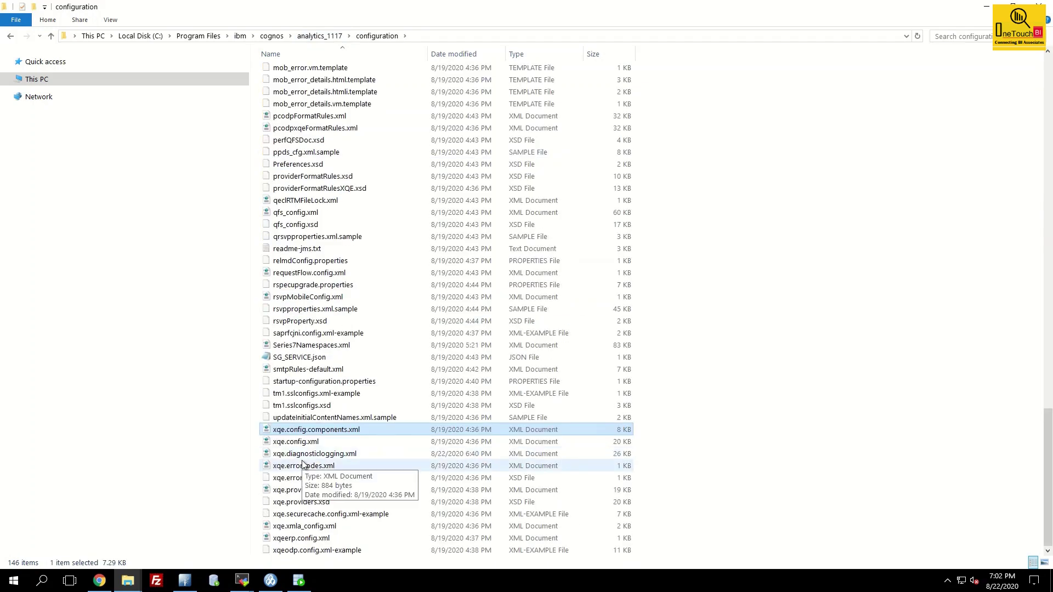
{"action": "left_click", "coordinate": [315, 456]}
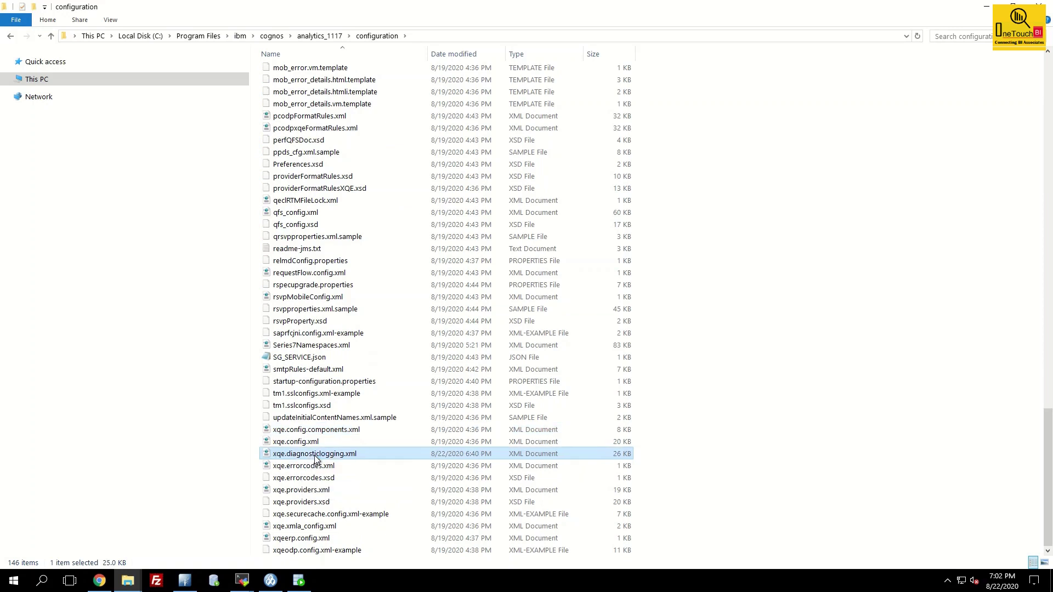
{"action": "right_click", "coordinate": [315, 458]}
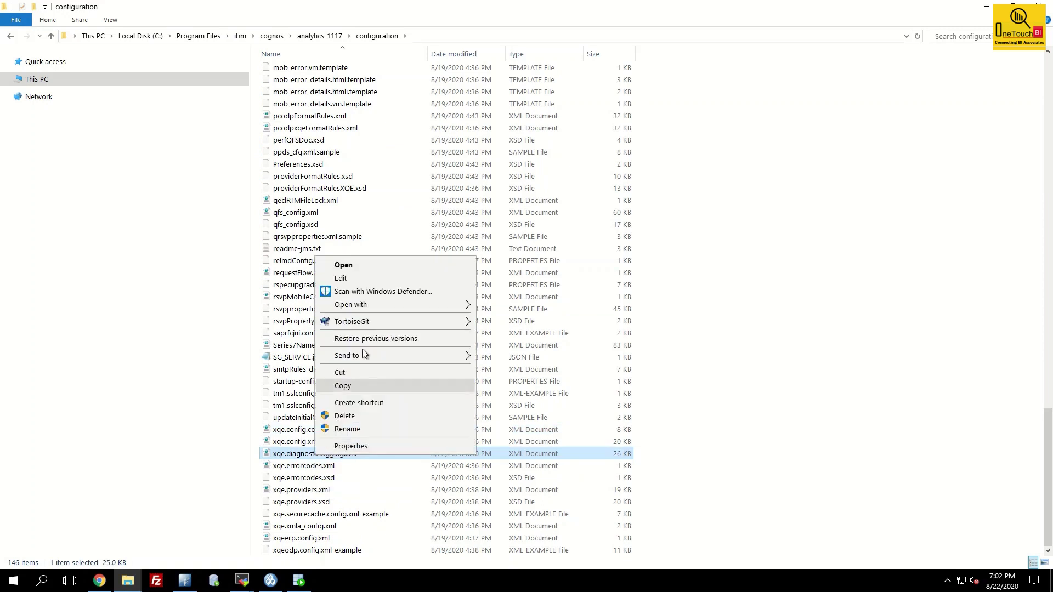
Open xqe.diagnosticlogging.xml in Notepad and highlight the XQE component declaration.
{"action": "left_click", "coordinate": [361, 278]}
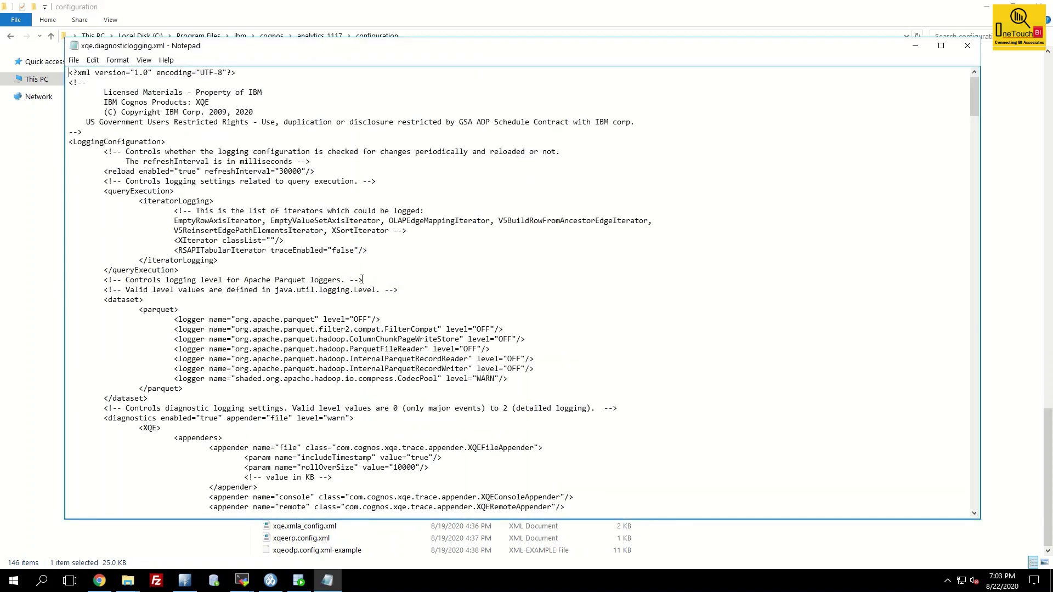
{"action": "scroll", "coordinate": [263, 373], "scroll_direction": "down", "scroll_amount": 5}
{"action": "scroll", "coordinate": [239, 341], "scroll_direction": "down", "scroll_amount": 6}
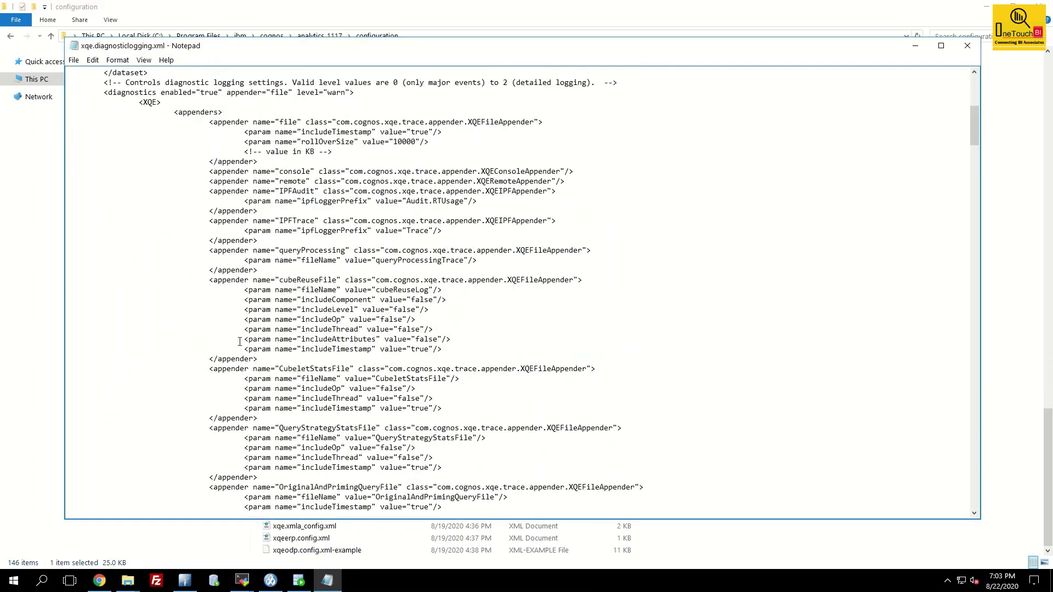
{"action": "scroll", "coordinate": [240, 341], "scroll_direction": "down", "scroll_amount": 6}
{"action": "scroll", "coordinate": [239, 307], "scroll_direction": "down", "scroll_amount": 6}
{"action": "scroll", "coordinate": [238, 264], "scroll_direction": "down", "scroll_amount": 4}
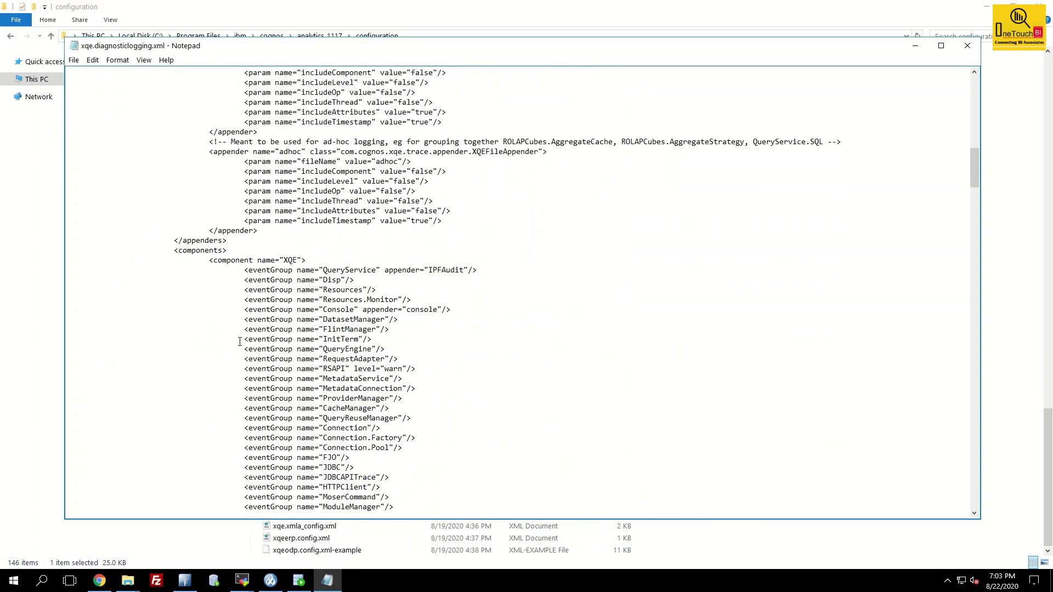
{"action": "left_click_drag", "start_coordinate": [238, 264], "coordinate": [298, 259]}
Find and highlight the QueryService.SQL event group line set to trace level.
{"action": "scroll", "coordinate": [311, 308], "scroll_direction": "down", "scroll_amount": 8}
{"action": "scroll", "coordinate": [311, 308], "scroll_direction": "down", "scroll_amount": 6}
{"action": "scroll", "coordinate": [311, 308], "scroll_direction": "down", "scroll_amount": 4}
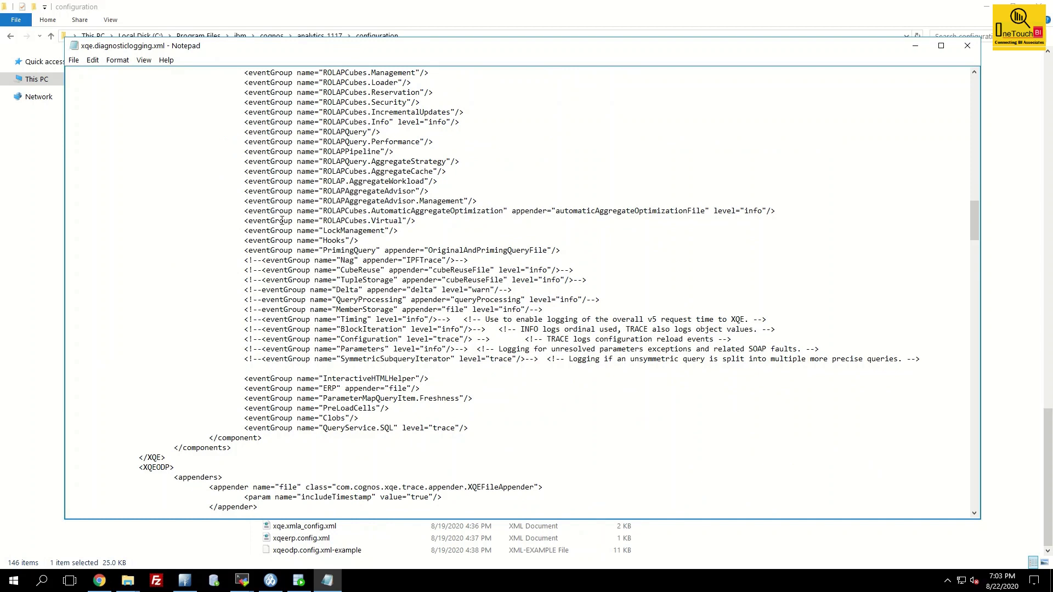
{"action": "scroll", "coordinate": [296, 366], "scroll_direction": "up", "scroll_amount": 12}
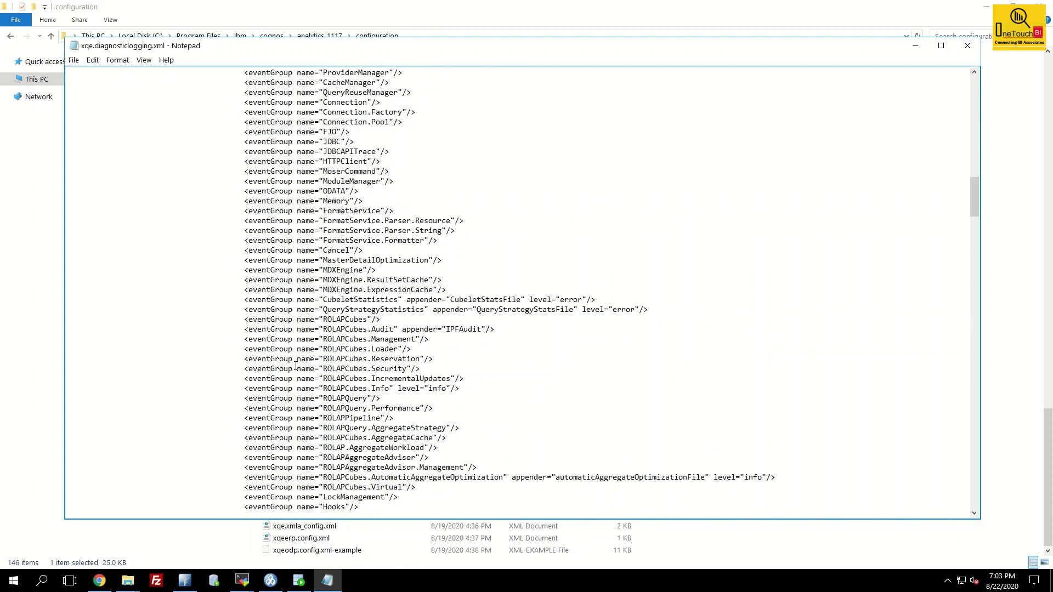
{"action": "scroll", "coordinate": [280, 373], "scroll_direction": "up", "scroll_amount": 8}
{"action": "scroll", "coordinate": [265, 380], "scroll_direction": "up", "scroll_amount": 3}
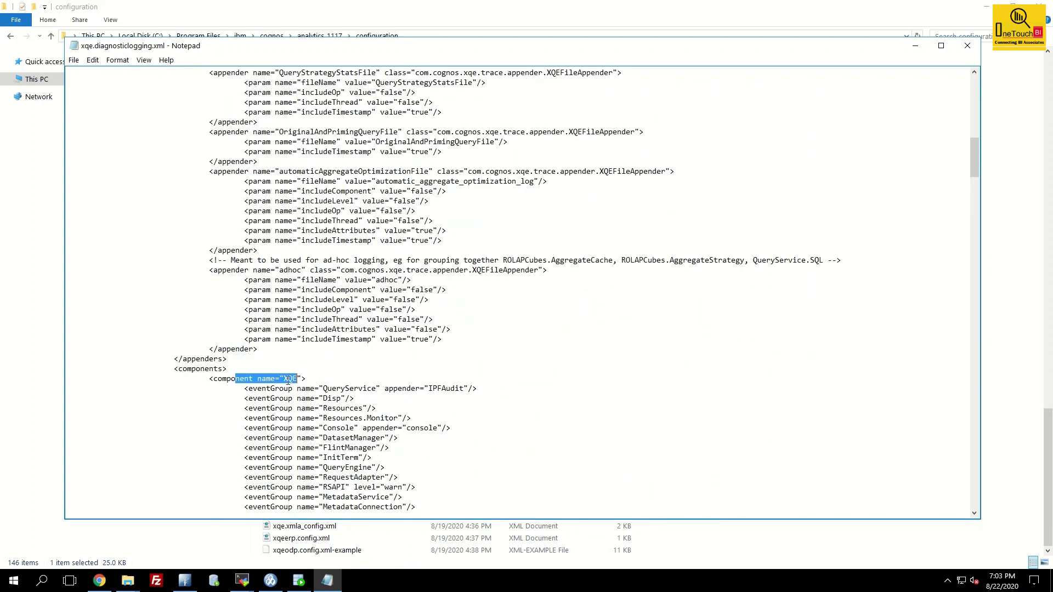
{"action": "scroll", "coordinate": [302, 378], "scroll_direction": "down", "scroll_amount": 6}
{"action": "scroll", "coordinate": [303, 379], "scroll_direction": "down", "scroll_amount": 6}
{"action": "scroll", "coordinate": [302, 381], "scroll_direction": "down", "scroll_amount": 6}
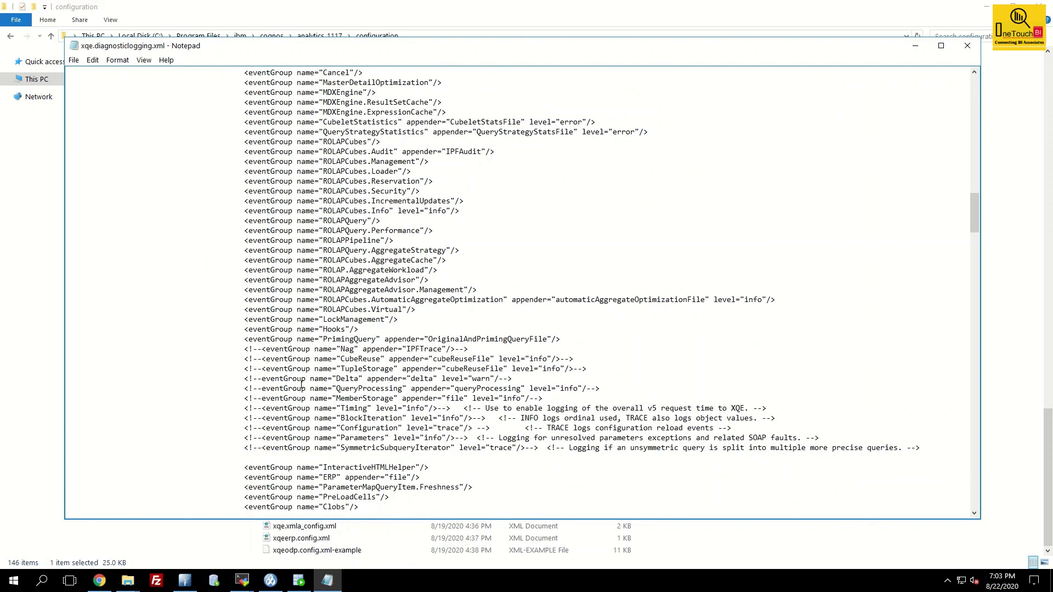
{"action": "scroll", "coordinate": [301, 384], "scroll_direction": "down", "scroll_amount": 7}
{"action": "scroll", "coordinate": [301, 385], "scroll_direction": "down", "scroll_amount": 1}
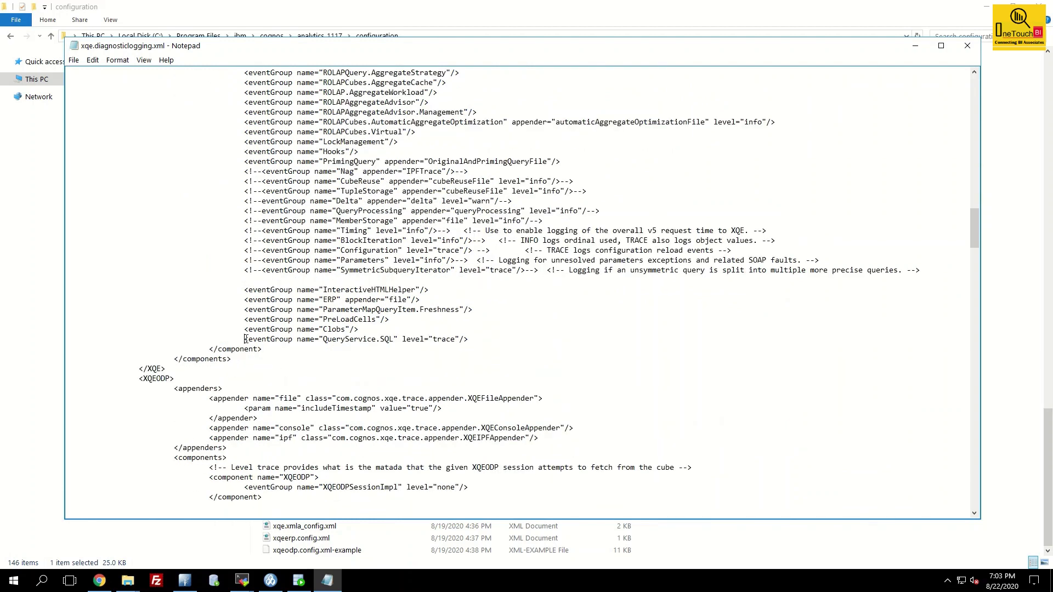
{"action": "left_click_drag", "start_coordinate": [244, 339], "coordinate": [474, 341]}
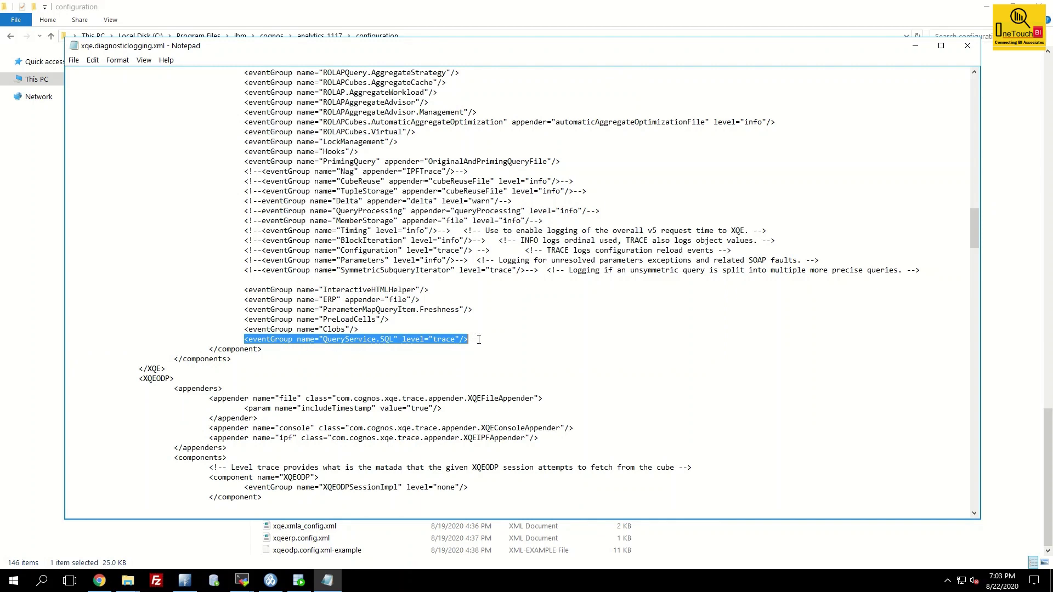
{"action": "left_click", "coordinate": [74, 60]}
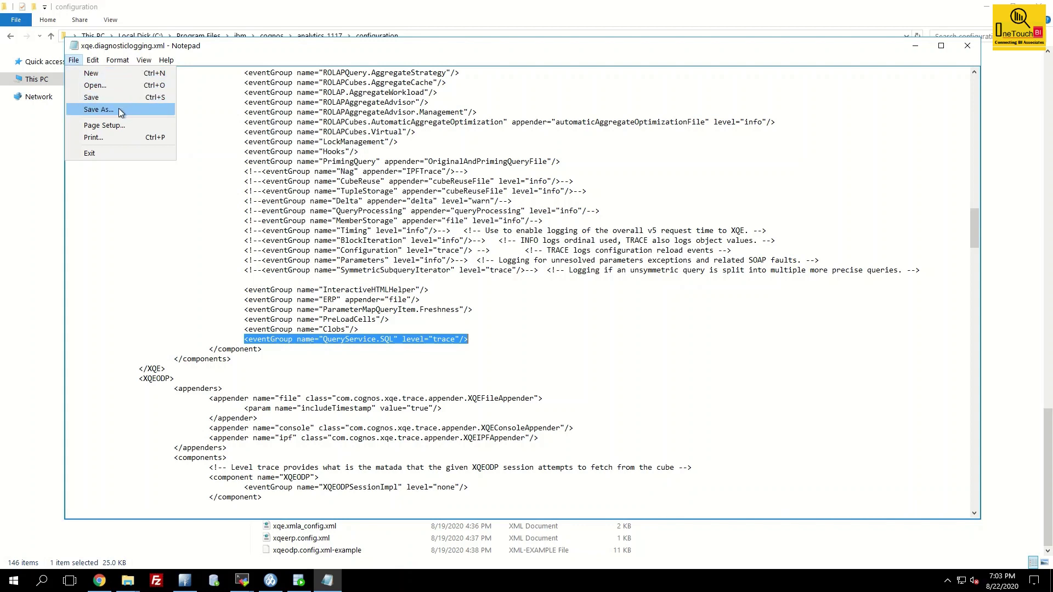
Save a copy of xqe.diagnosticlogging.xml to the Desktop with file type All Files (*.*).
{"action": "left_click", "coordinate": [115, 110]}
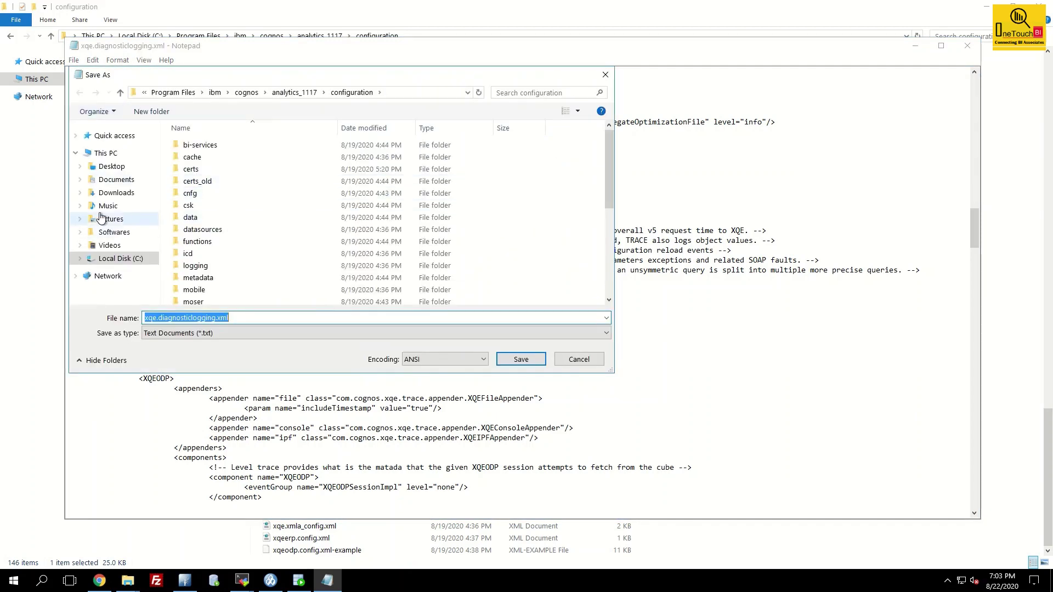
{"action": "left_click", "coordinate": [102, 170]}
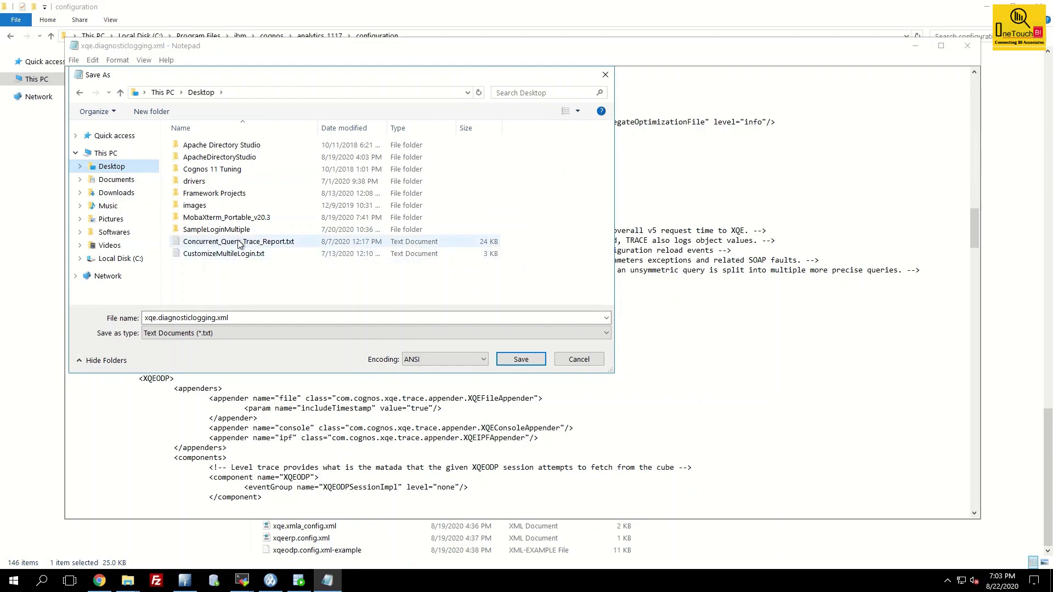
{"action": "left_click", "coordinate": [298, 333]}
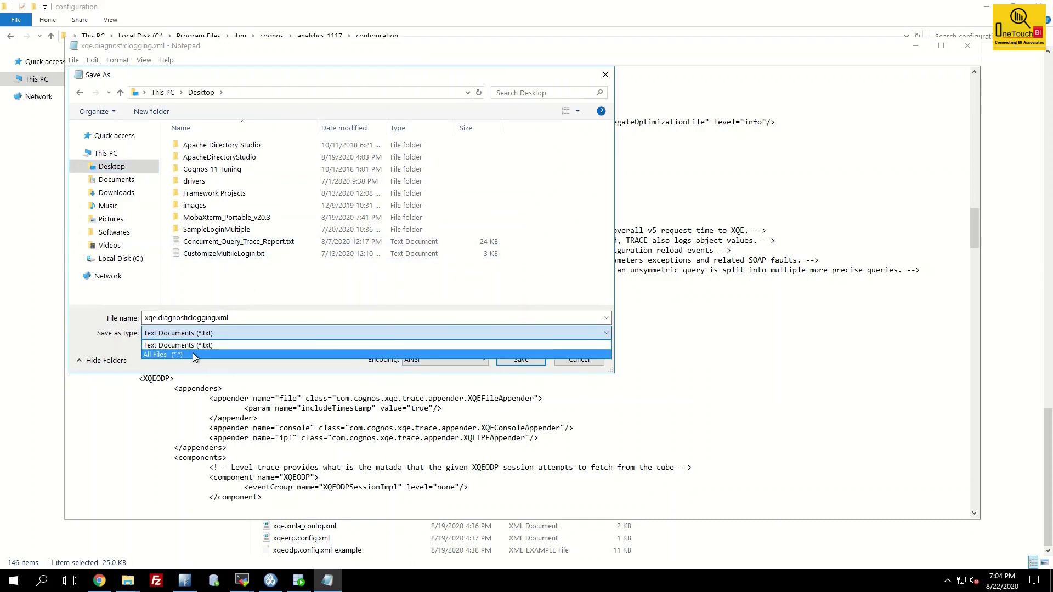
{"action": "left_click", "coordinate": [188, 354]}
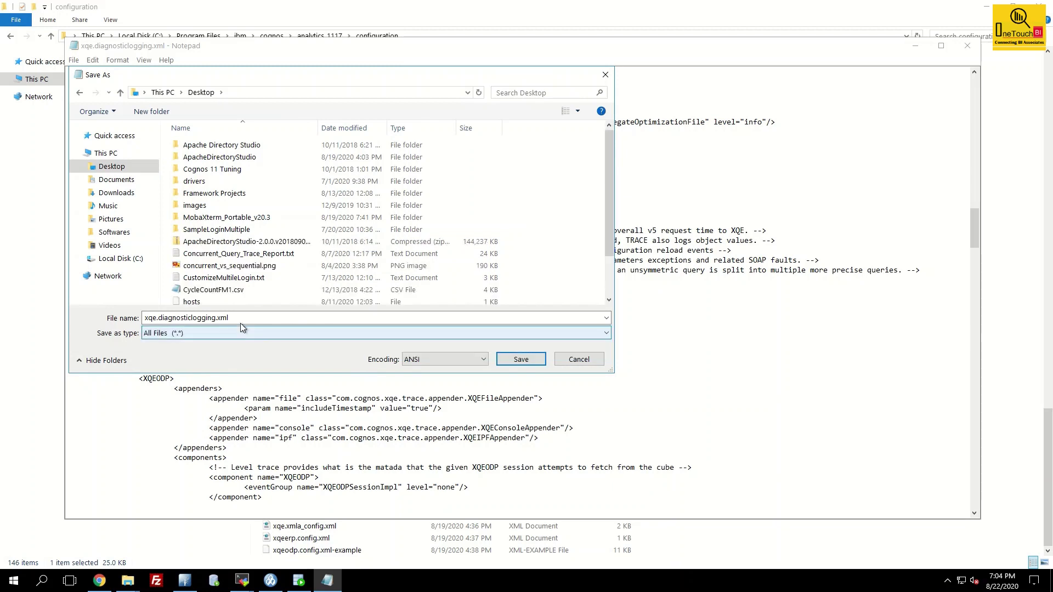
{"action": "left_click", "coordinate": [518, 362]}
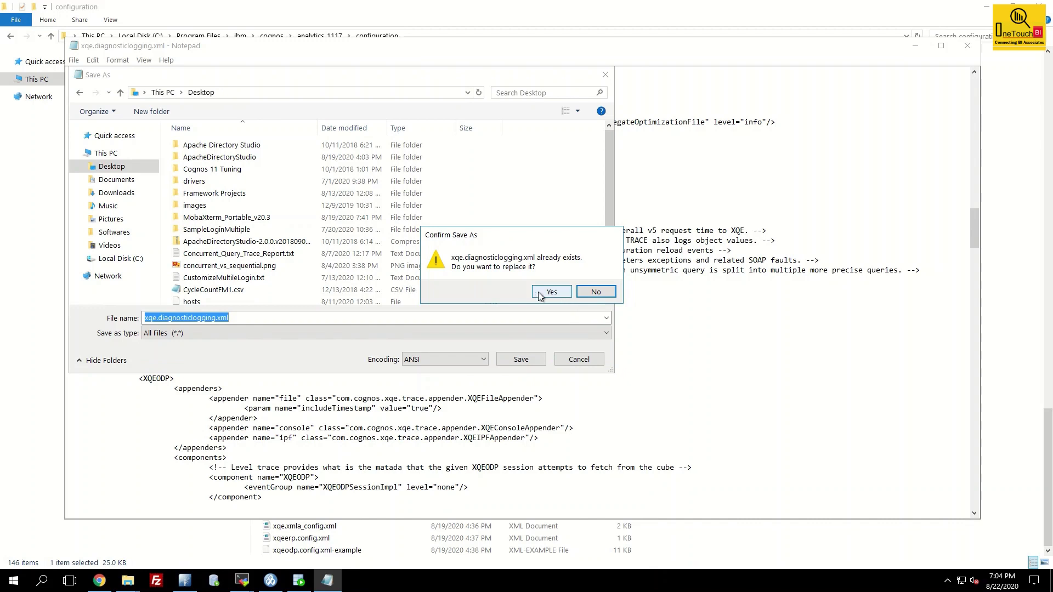
Replace the configuration folder's xqe.diagnosticlogging.xml with the edited Desktop copy, granting admin permission.
{"action": "left_click", "coordinate": [549, 295]}
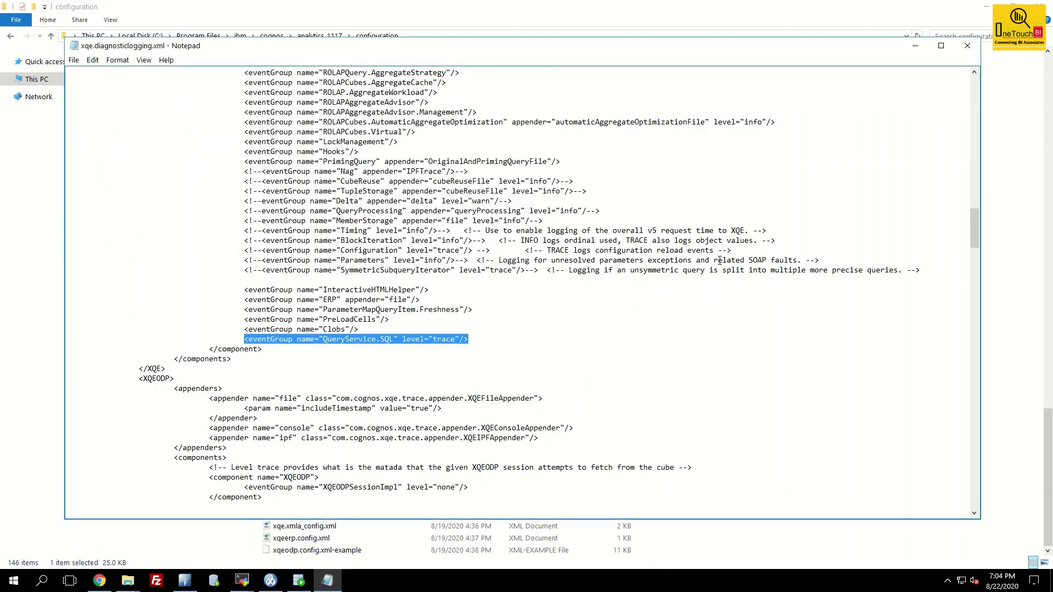
{"action": "left_click", "coordinate": [967, 46]}
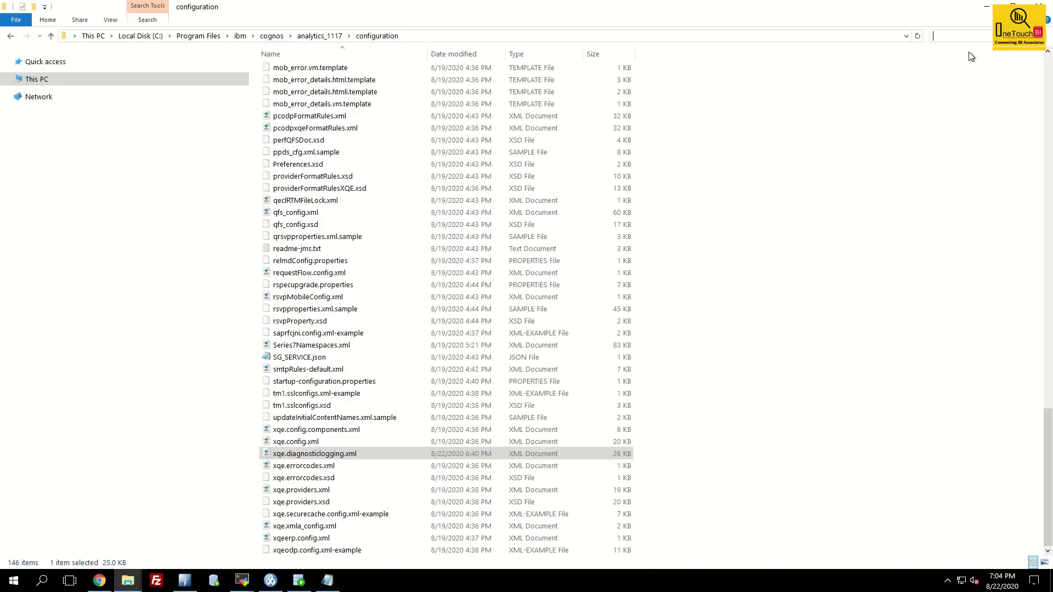
{"action": "key", "text": "super+d"}
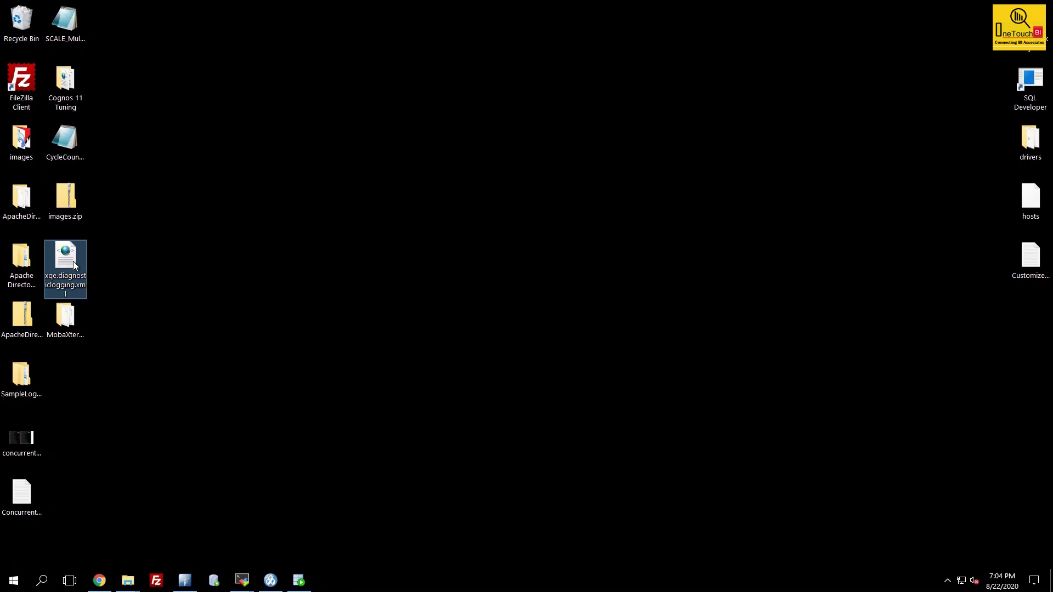
{"action": "key", "text": "super+d"}
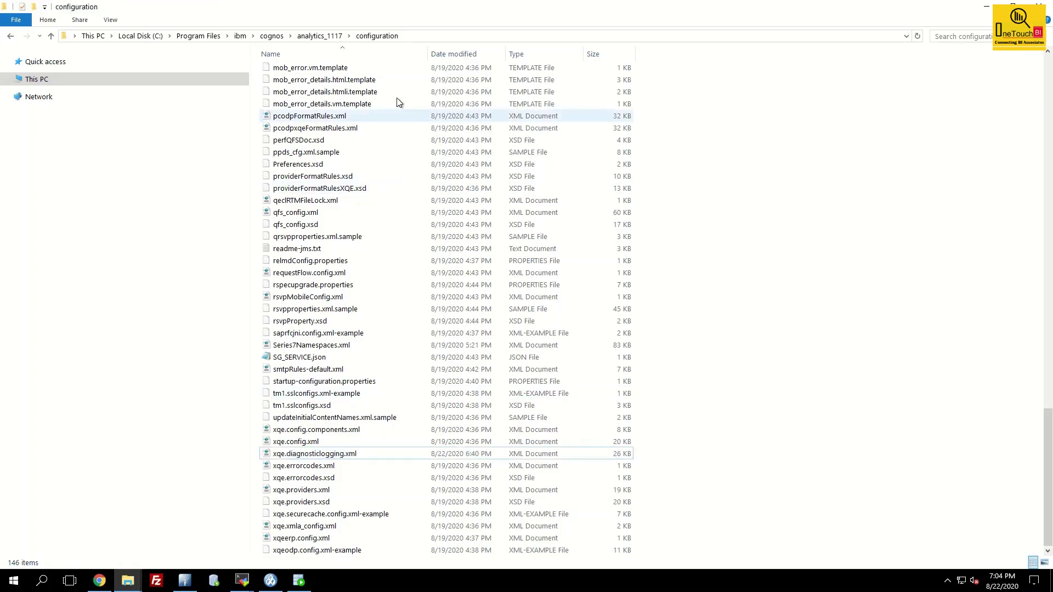
{"action": "key", "text": "ctrl+v"}
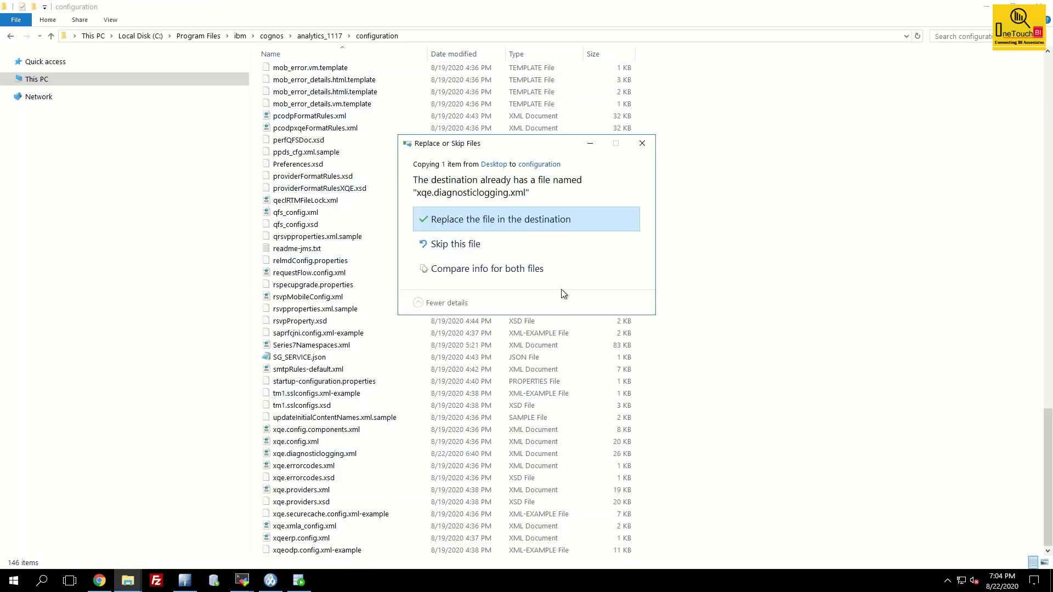
{"action": "left_click", "coordinate": [519, 222]}
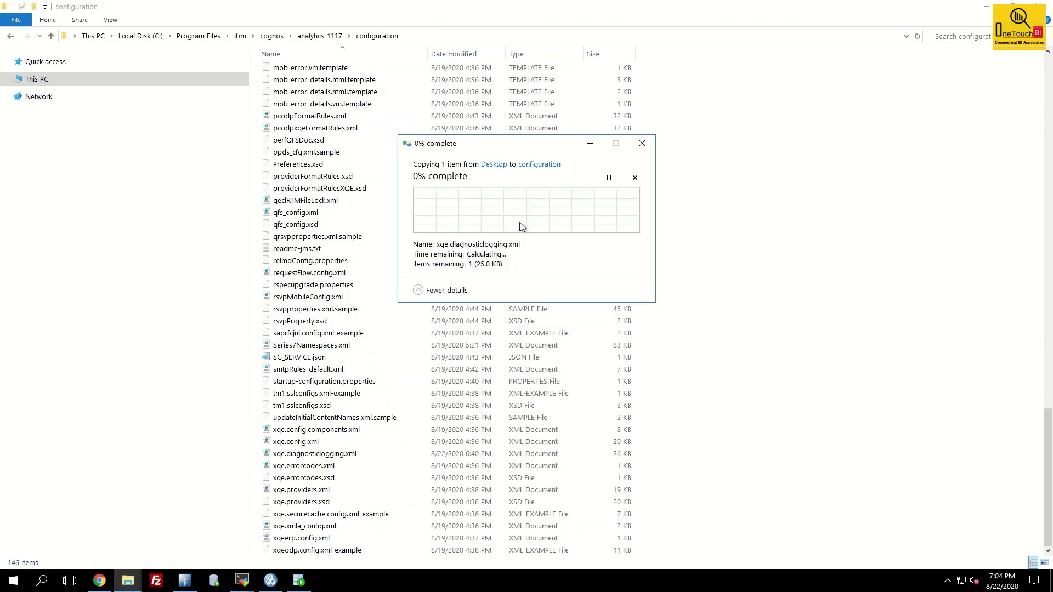
{"action": "key", "text": "Return"}
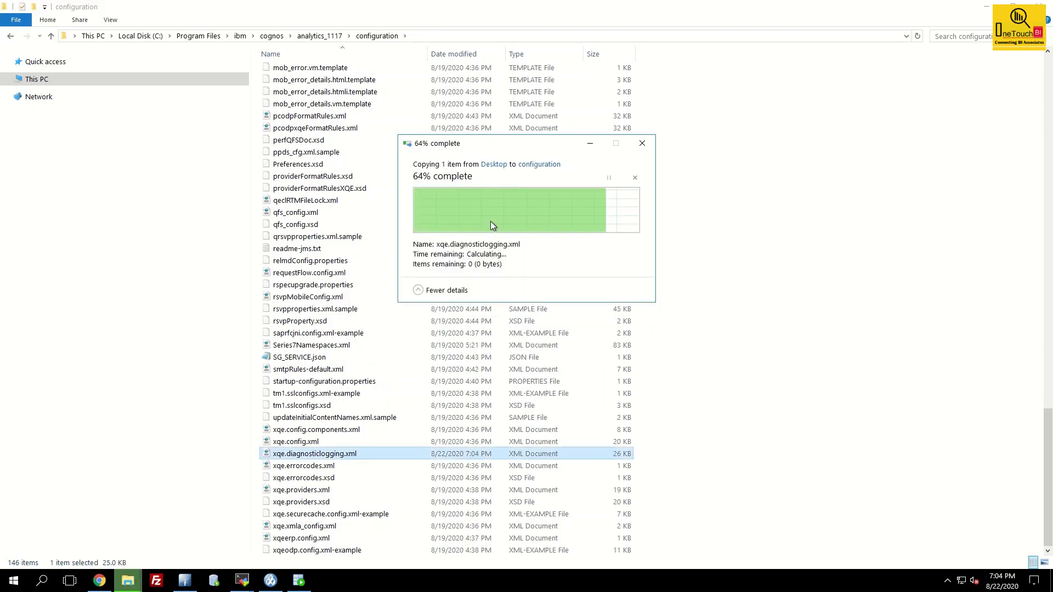
{"action": "left_click", "coordinate": [818, 352]}
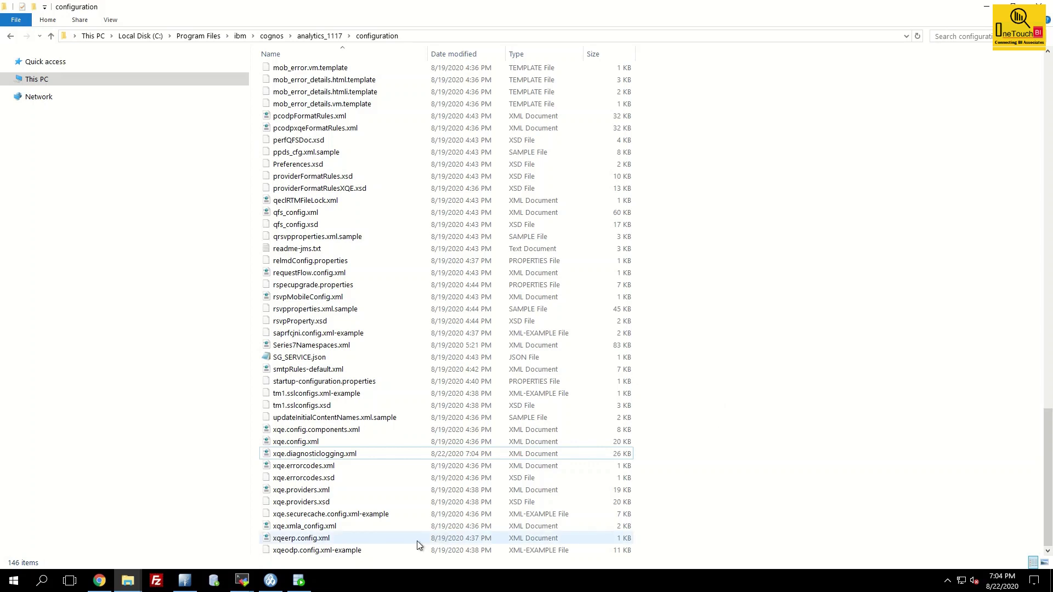
Open a maximized Chrome incognito window and sign in to Cognos Analytics.
{"action": "right_click", "coordinate": [99, 583]}
{"action": "left_click", "coordinate": [108, 489]}
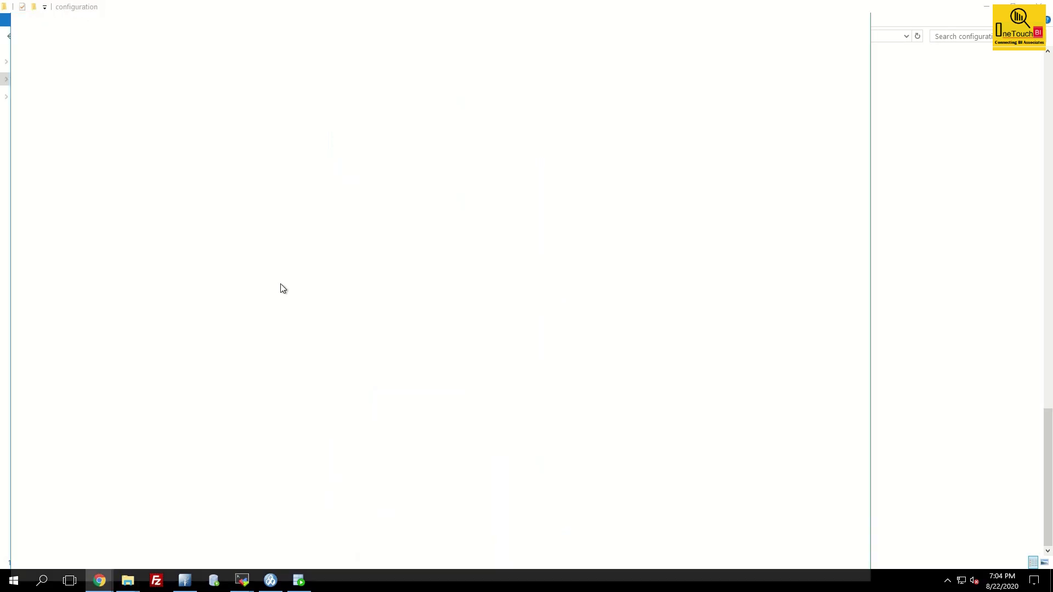
{"action": "double_click", "coordinate": [456, 28]}
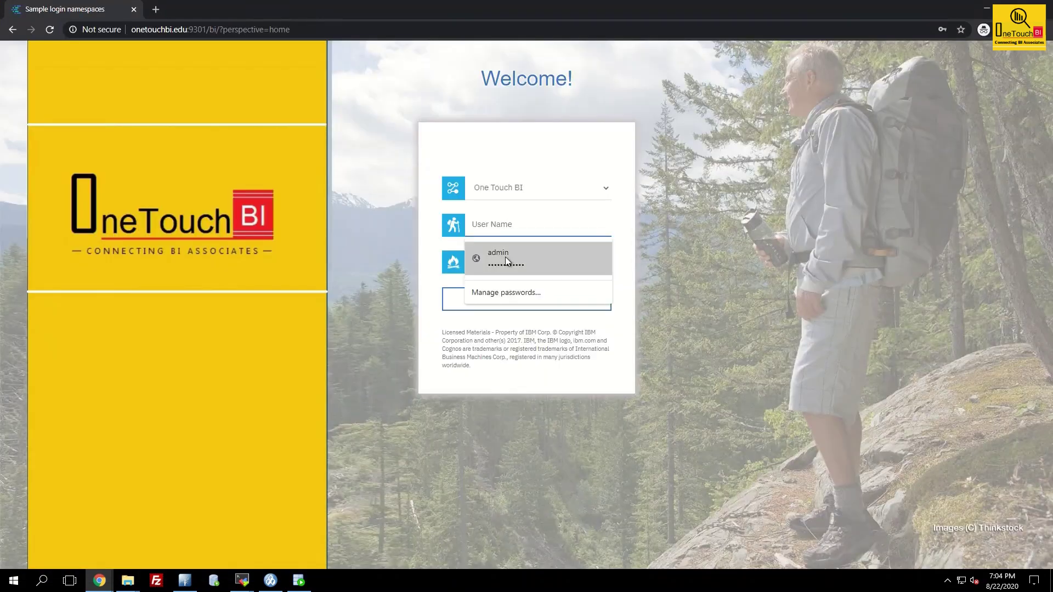
{"action": "type", "text": "onetouchbi.edu:9301/bi/?perspective=home"}
{"action": "left_click", "coordinate": [505, 257]}
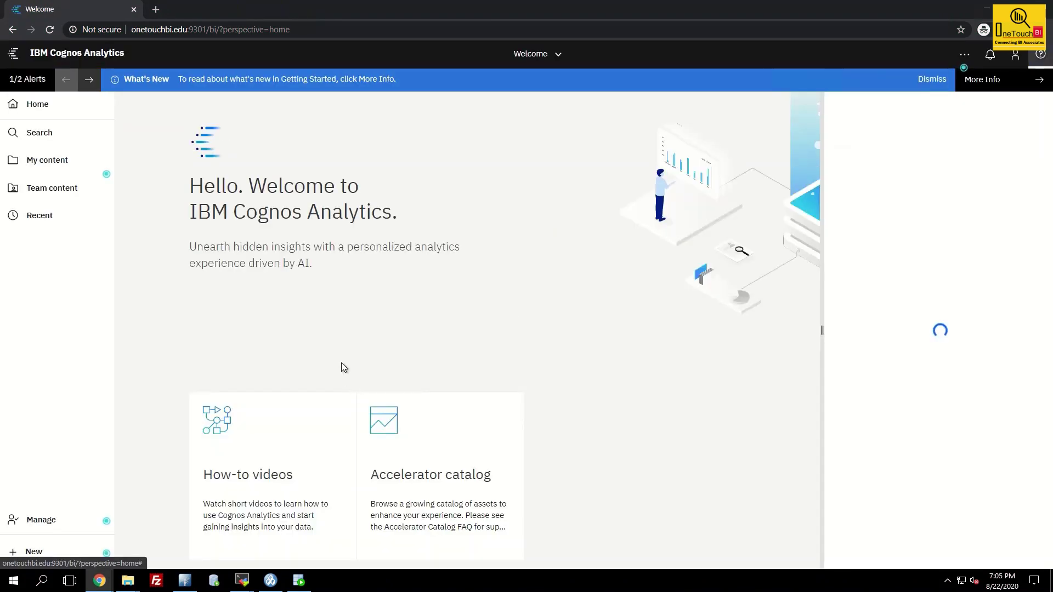
Open the Diagnostic logging settings under Manage > Configuration.
{"action": "left_click", "coordinate": [51, 535]}
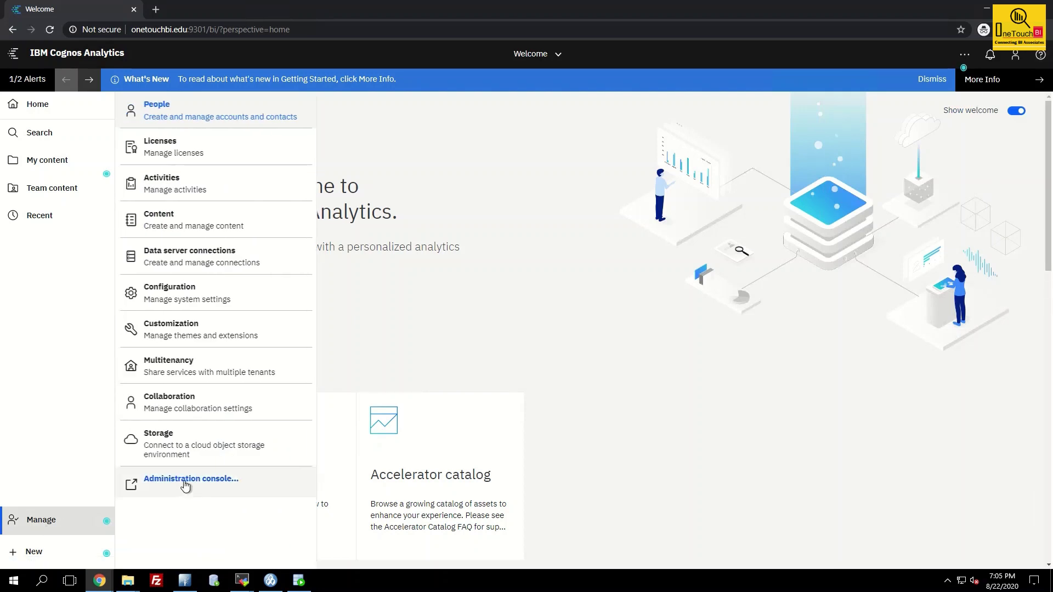
{"action": "left_click", "coordinate": [187, 293]}
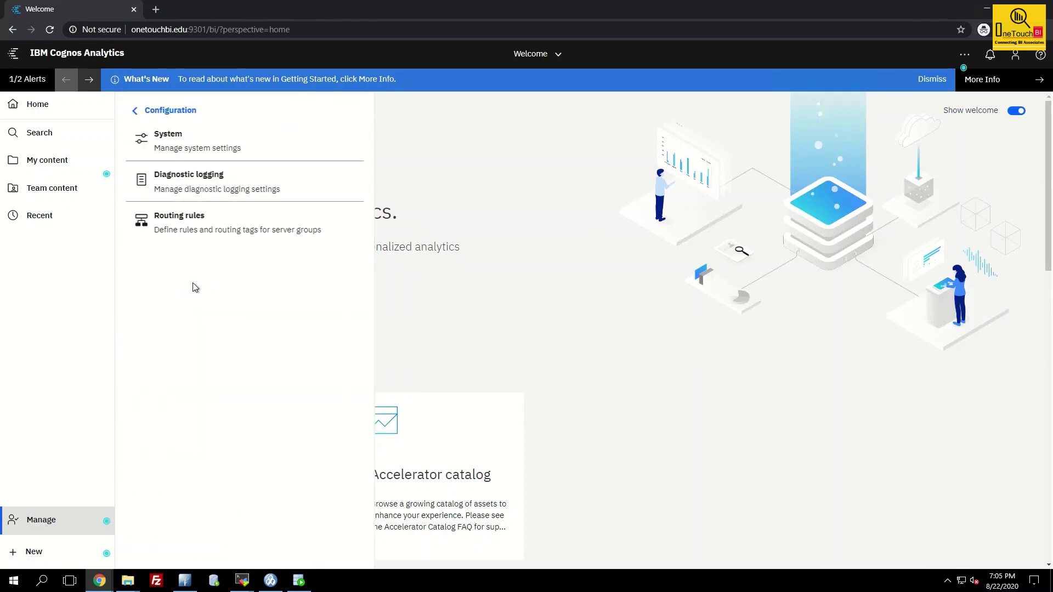
{"action": "left_click", "coordinate": [190, 176]}
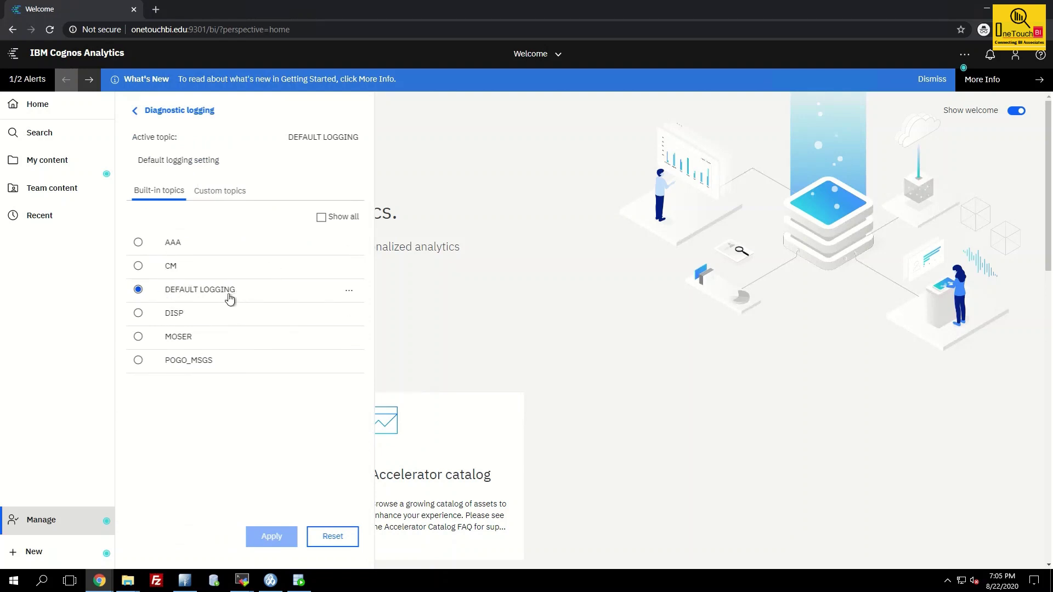
Show all logging topics, select XQE and apply it.
{"action": "left_click", "coordinate": [321, 217]}
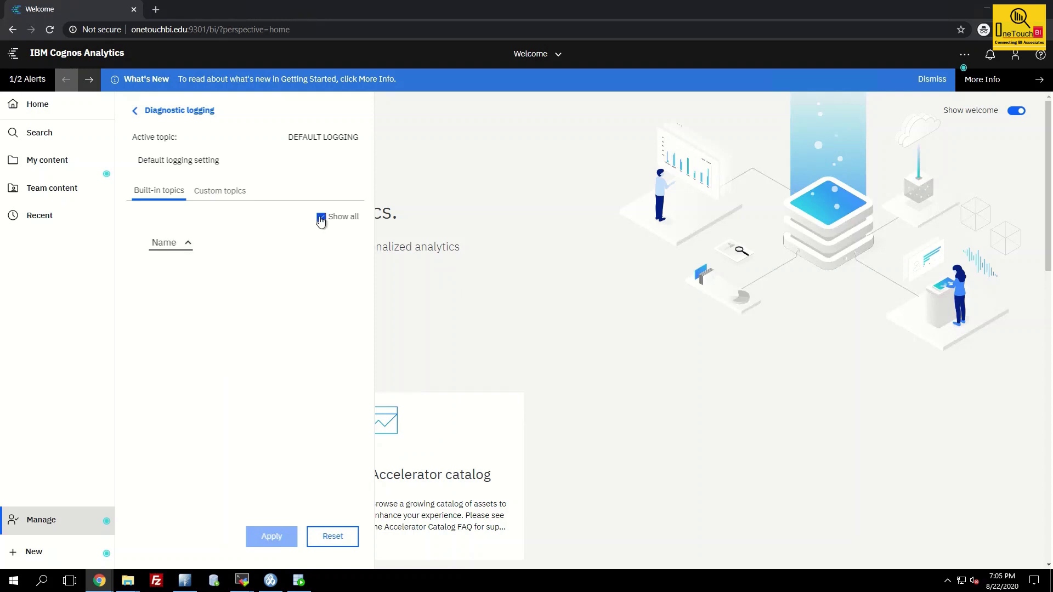
{"action": "scroll", "coordinate": [177, 296], "scroll_direction": "down", "scroll_amount": 5}
{"action": "scroll", "coordinate": [186, 312], "scroll_direction": "down", "scroll_amount": 2}
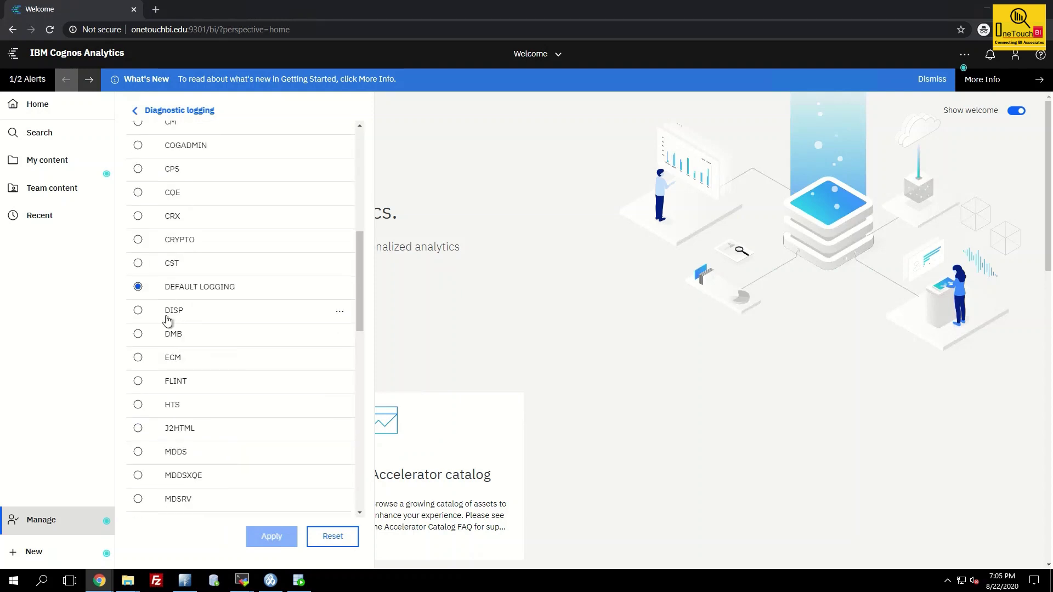
{"action": "scroll", "coordinate": [181, 329], "scroll_direction": "down", "scroll_amount": 4}
{"action": "scroll", "coordinate": [171, 337], "scroll_direction": "down", "scroll_amount": 4}
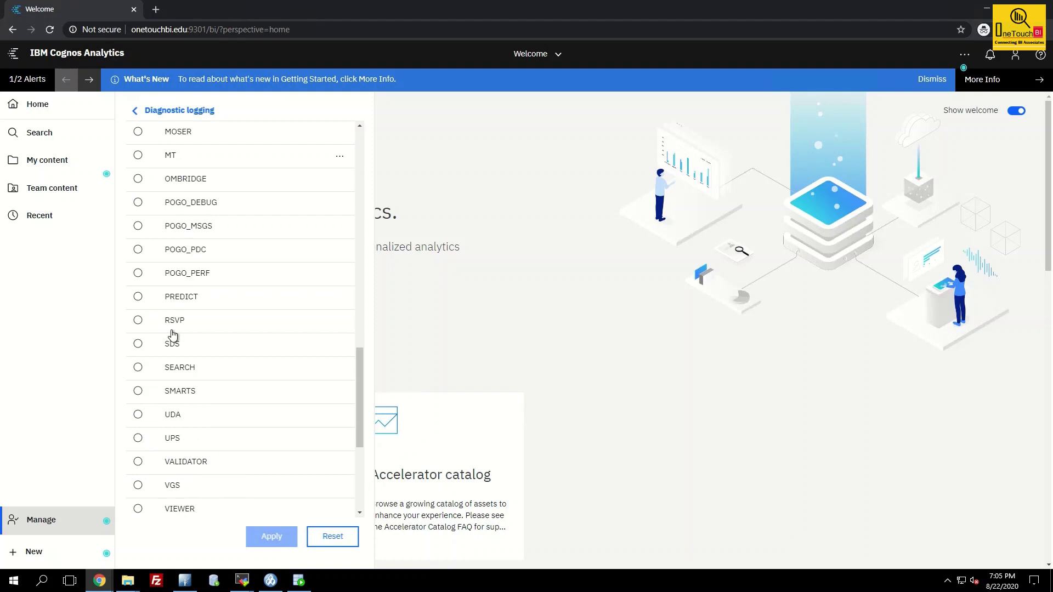
{"action": "scroll", "coordinate": [185, 383], "scroll_direction": "down", "scroll_amount": 3}
{"action": "scroll", "coordinate": [185, 386], "scroll_direction": "down", "scroll_amount": 2}
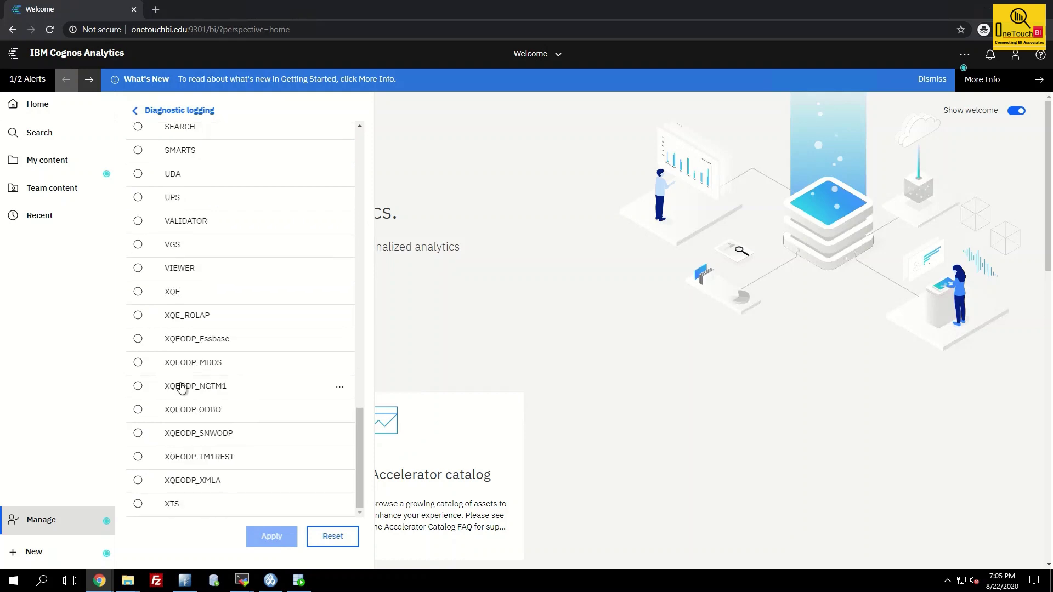
{"action": "left_click", "coordinate": [138, 293]}
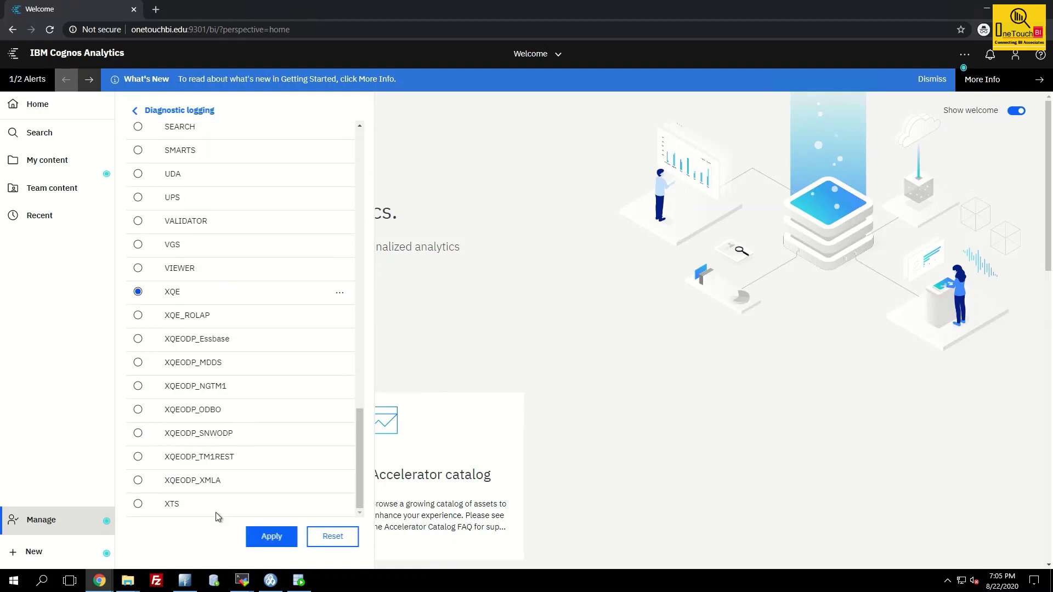
{"action": "left_click", "coordinate": [271, 539]}
{"action": "left_click", "coordinate": [135, 111]}
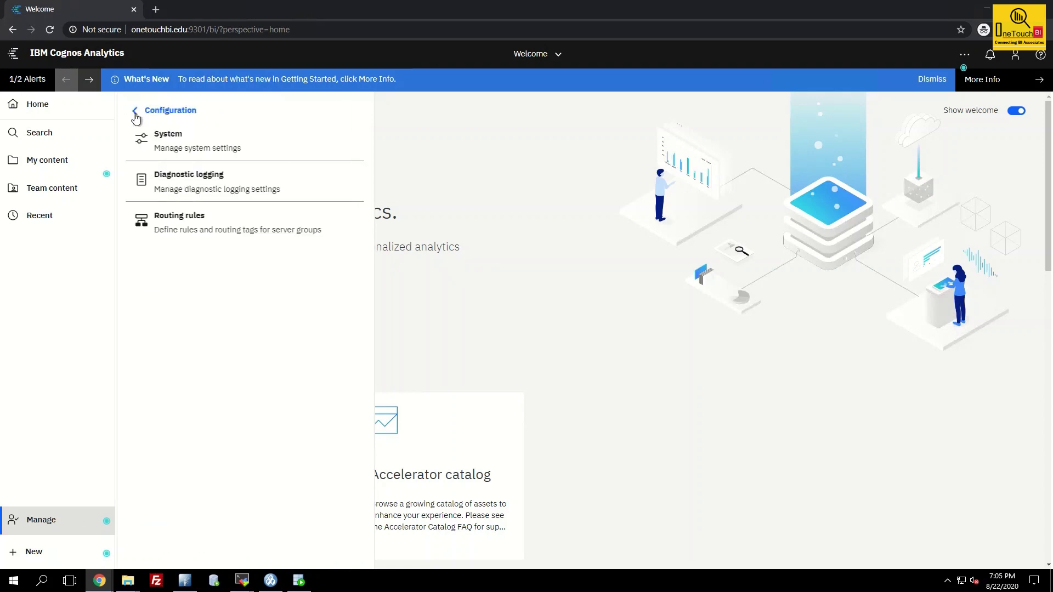
Open the Administration console on the System status page.
{"action": "left_click", "coordinate": [135, 111]}
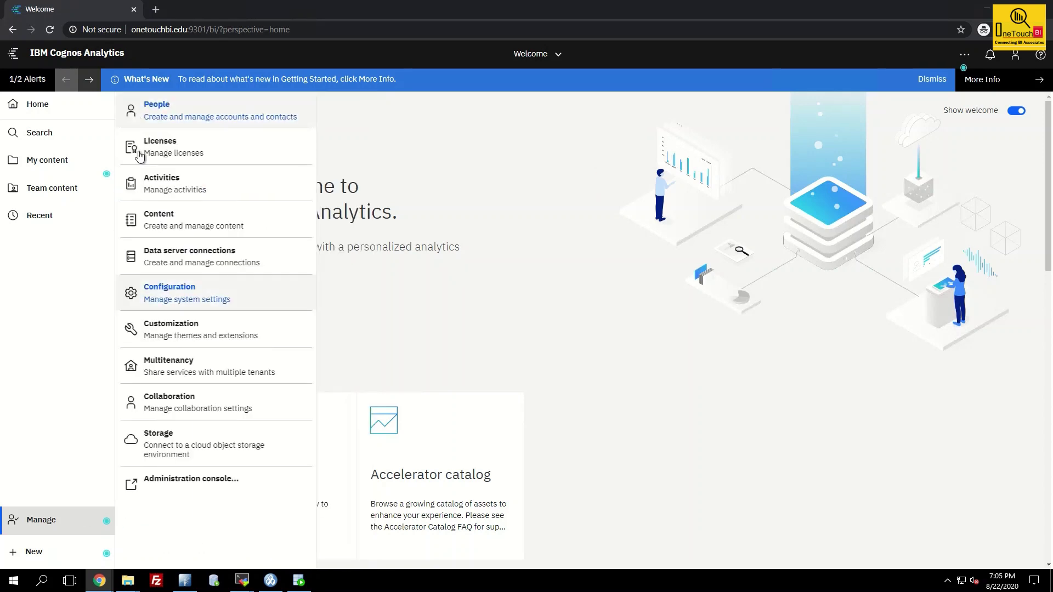
{"action": "left_click", "coordinate": [191, 482]}
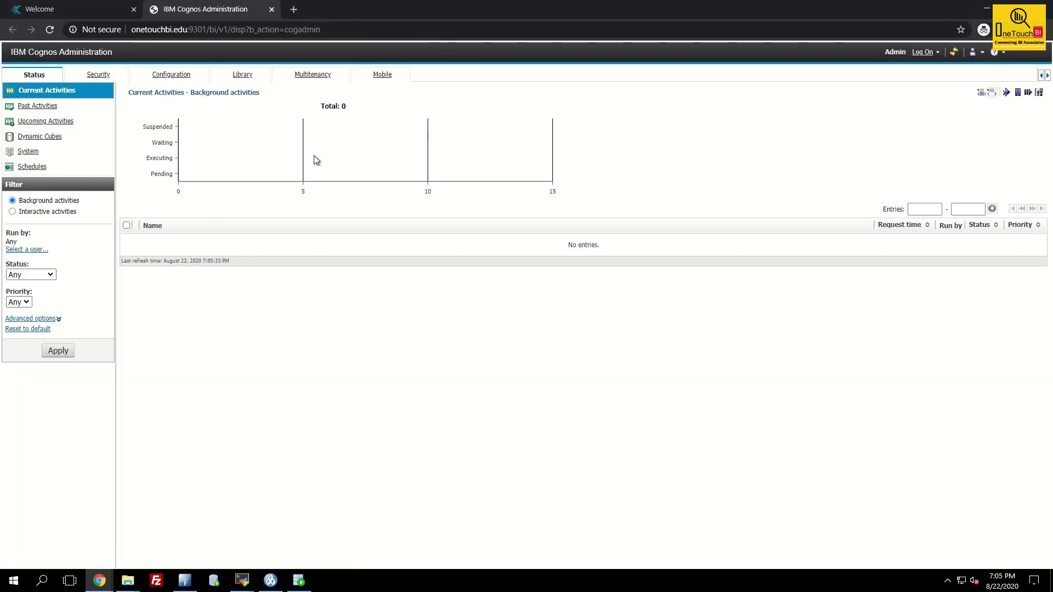
{"action": "left_click", "coordinate": [30, 152]}
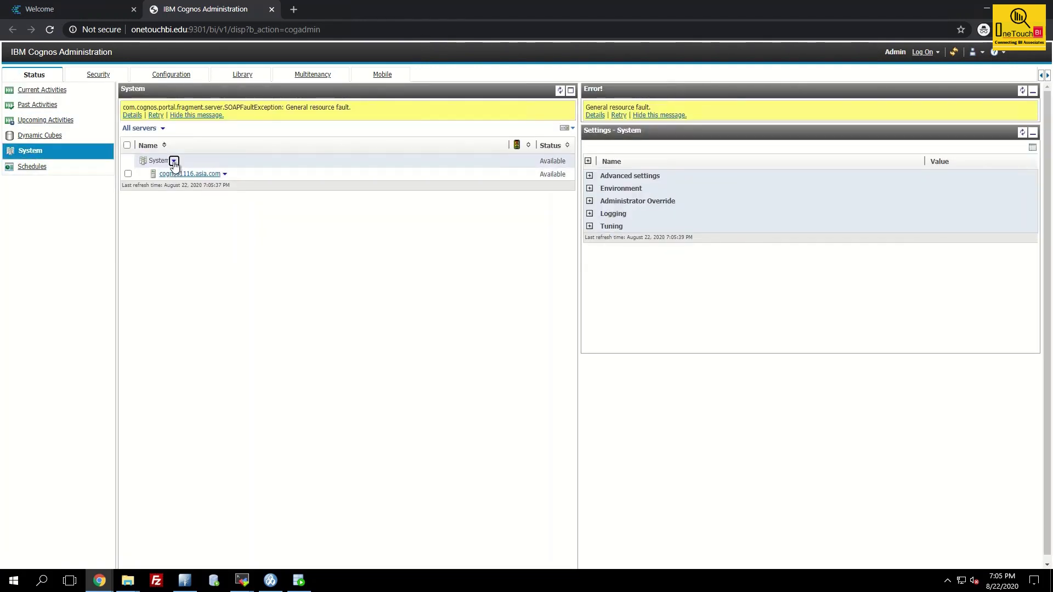
Retry the scorecard, then edit the system's advanced settings via Set properties > Settings.
{"action": "left_click", "coordinate": [156, 115]}
{"action": "left_click", "coordinate": [173, 140]}
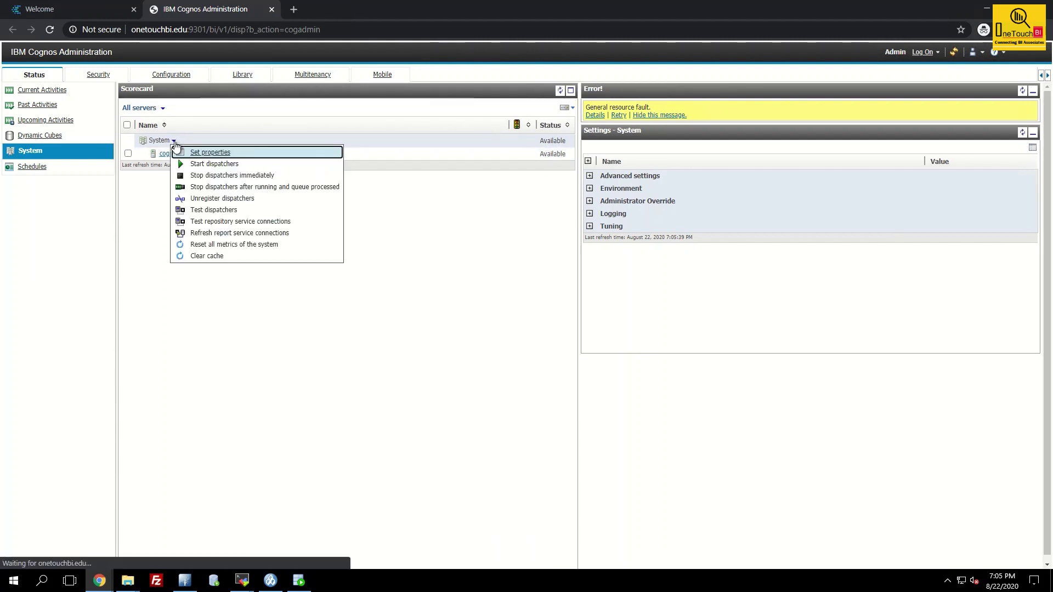
{"action": "left_click", "coordinate": [239, 154]}
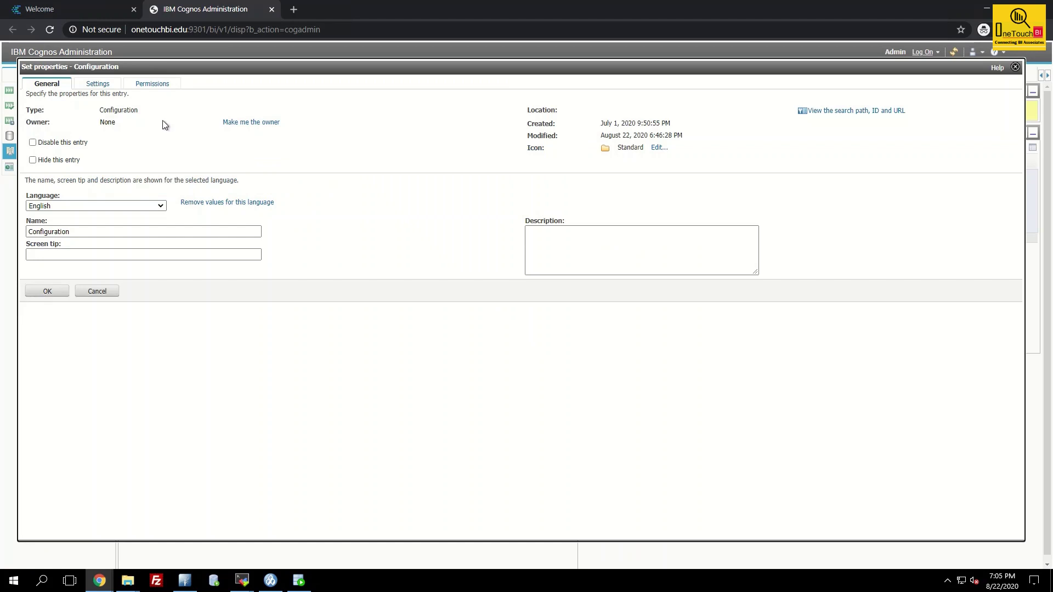
{"action": "left_click", "coordinate": [98, 84]}
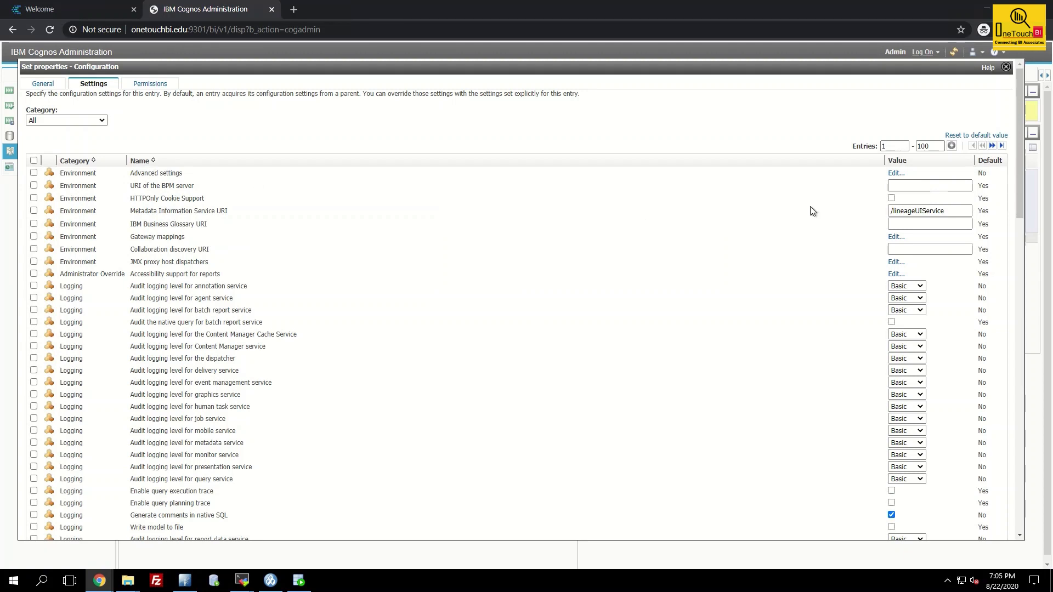
{"action": "left_click", "coordinate": [895, 174]}
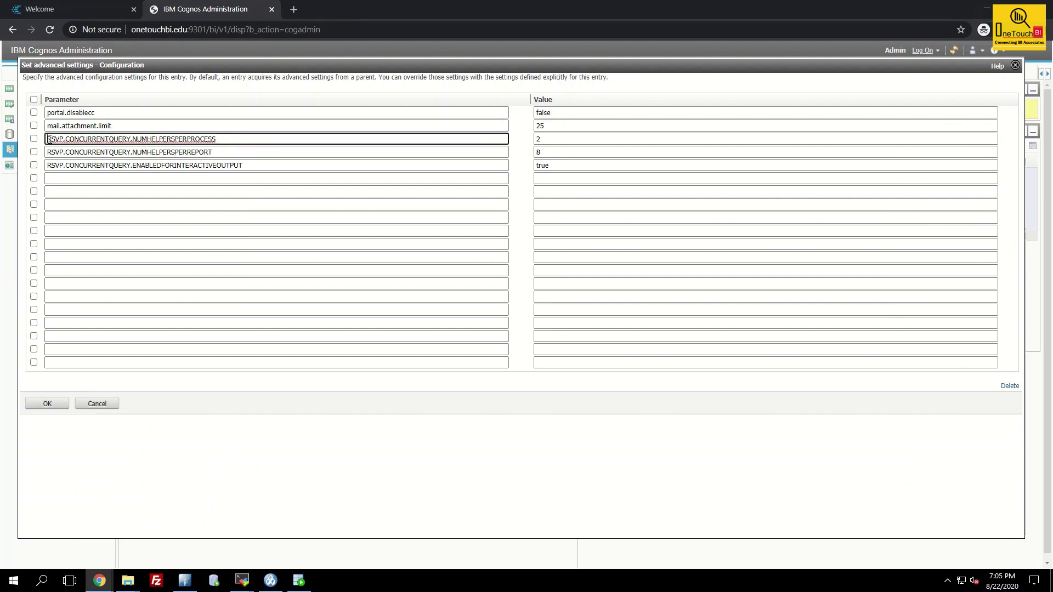
{"action": "left_click_drag", "start_coordinate": [48, 139], "coordinate": [269, 149]}
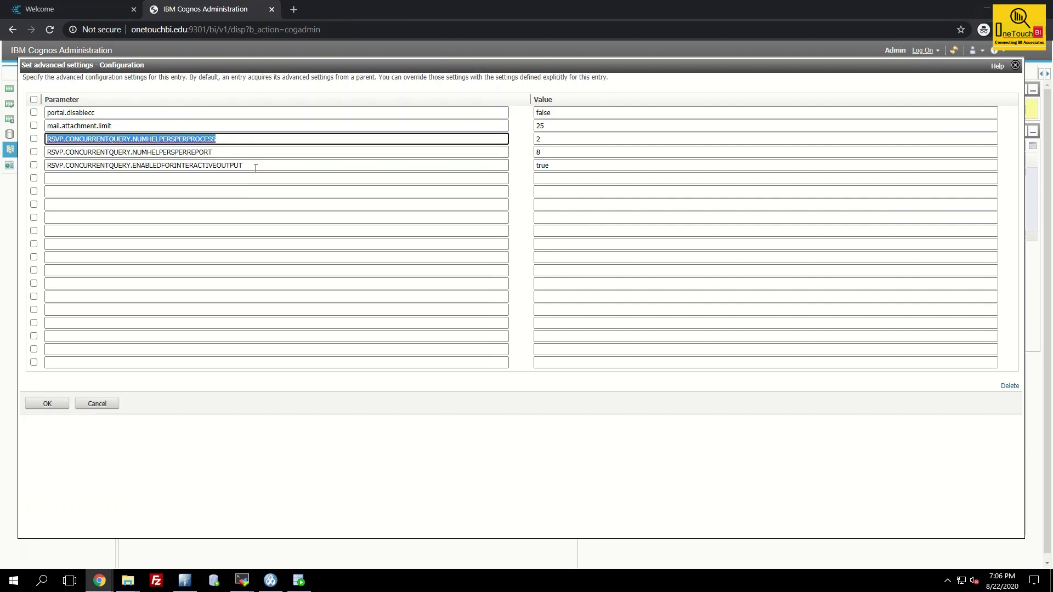
{"action": "left_click_drag", "start_coordinate": [254, 166], "coordinate": [181, 141]}
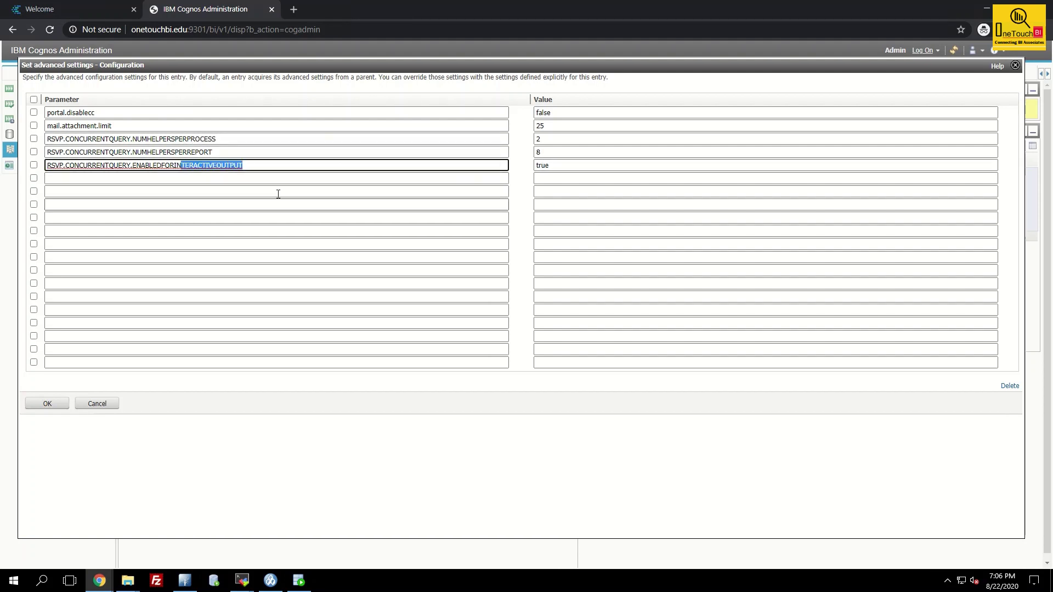
{"action": "left_click", "coordinate": [224, 140]}
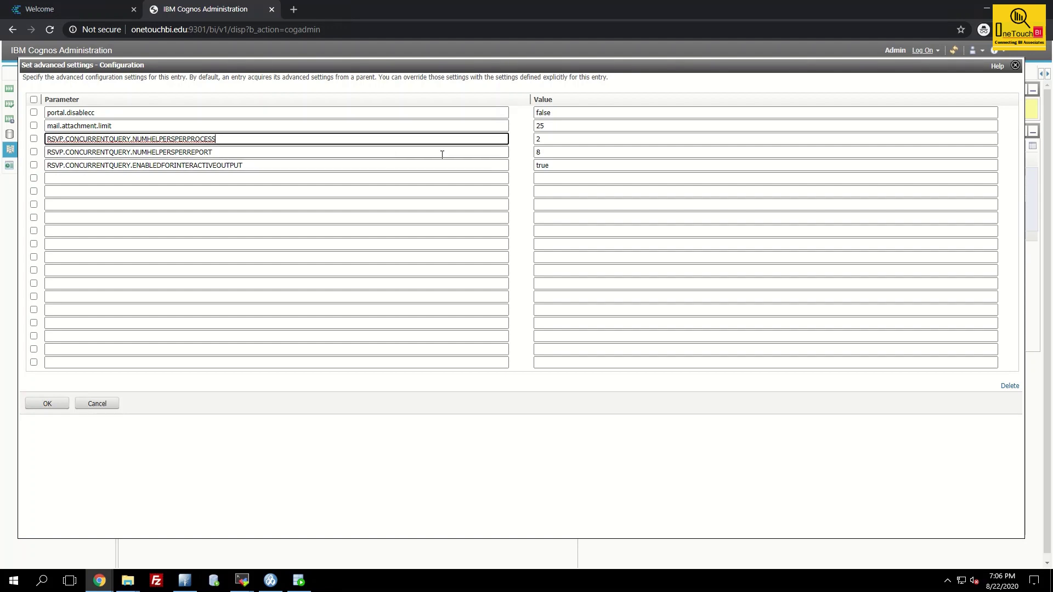
Change RSVP.CONCURRENTQUERY.NUMHELPERSPERREPORT from 8 to 4 and save the advanced settings.
{"action": "double_click", "coordinate": [538, 152]}
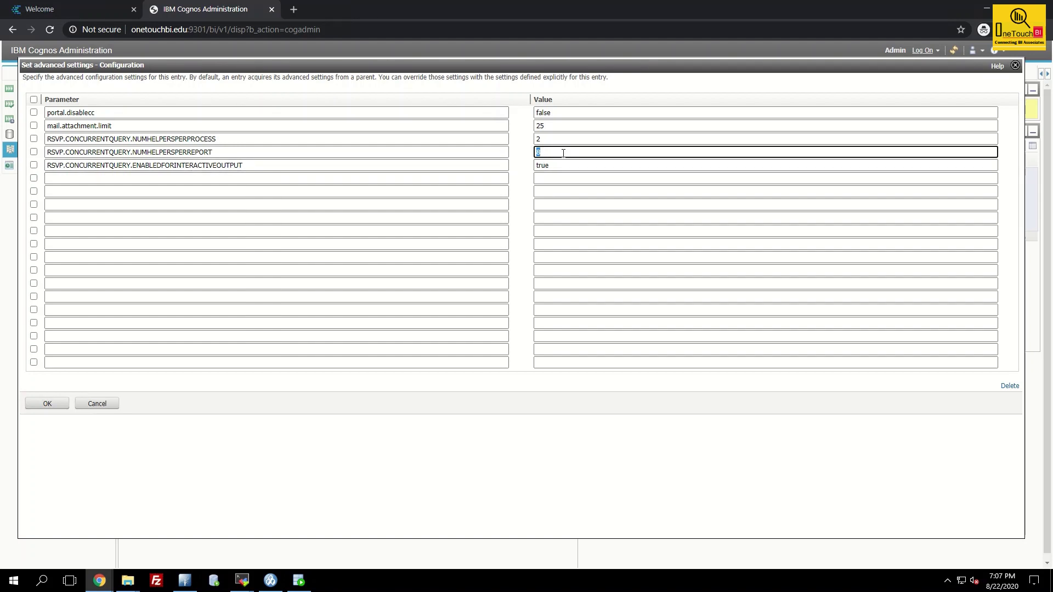
{"action": "left_click_drag", "start_coordinate": [549, 153], "coordinate": [528, 156]}
{"action": "type", "text": "4"}
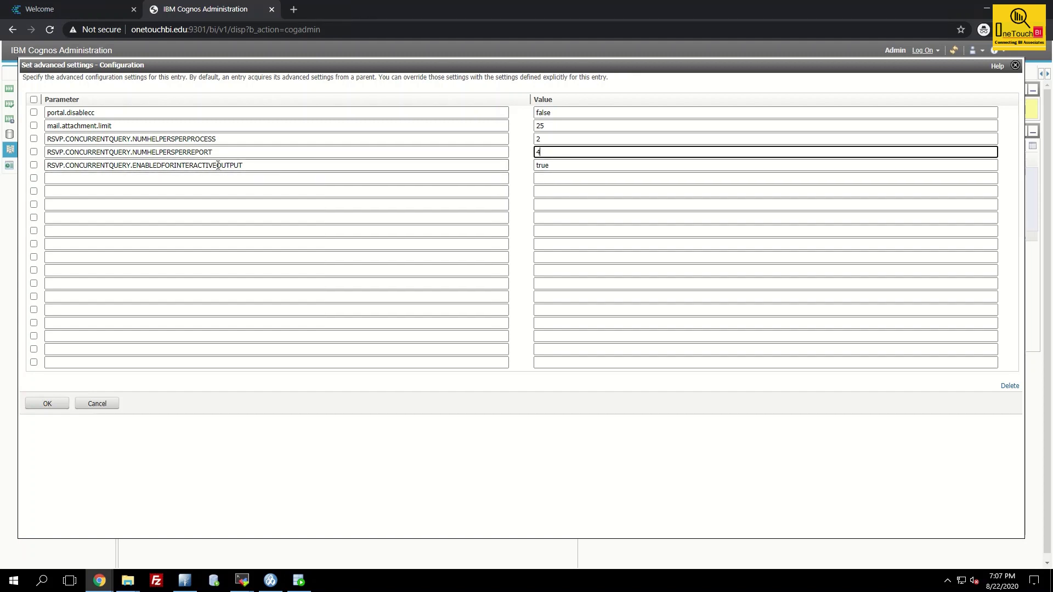
{"action": "left_click", "coordinate": [564, 167]}
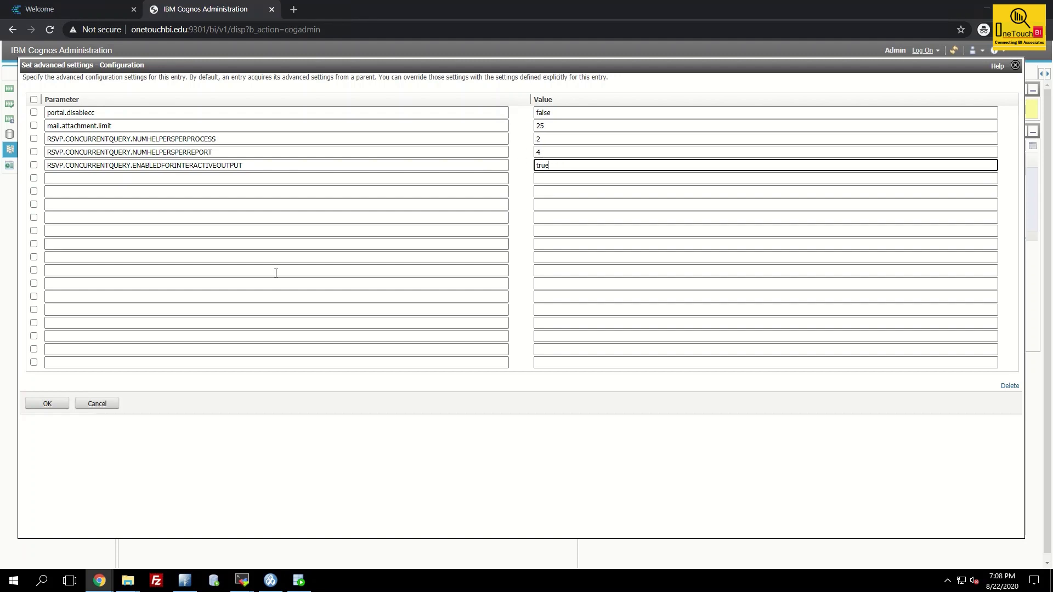
{"action": "left_click", "coordinate": [47, 405]}
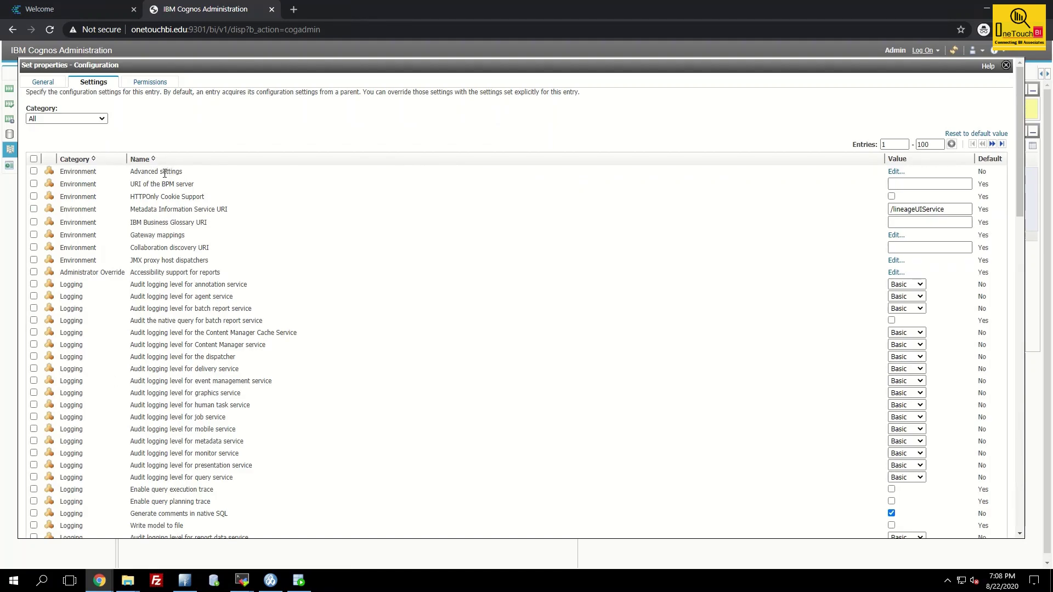
Cancel Set properties and drill into cognos1116.asia.com's p2pd dispatcher services.
{"action": "scroll", "coordinate": [181, 302], "scroll_direction": "down", "scroll_amount": 5}
{"action": "scroll", "coordinate": [208, 324], "scroll_direction": "down", "scroll_amount": 5}
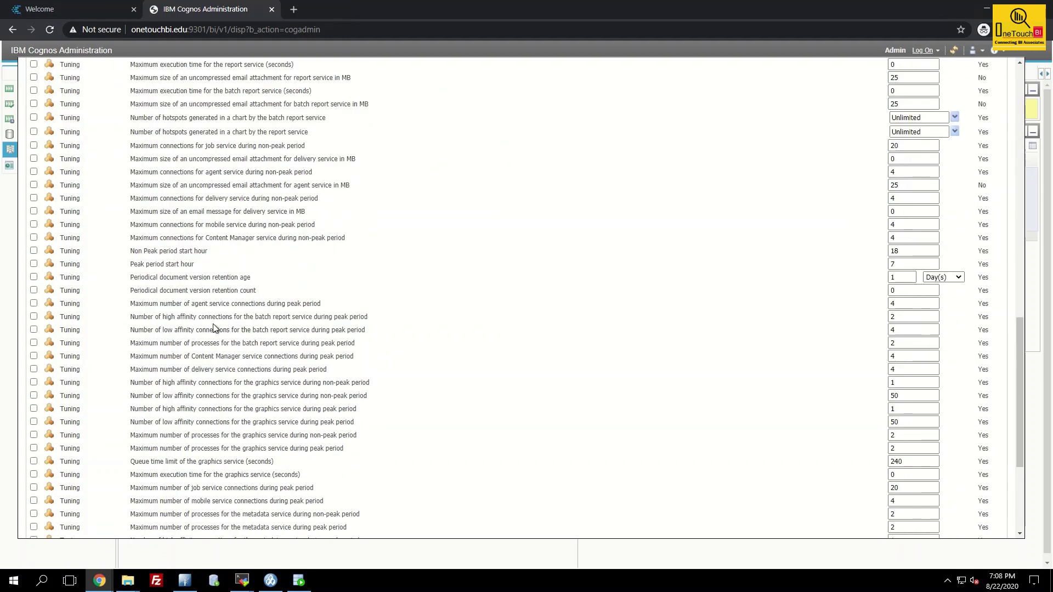
{"action": "scroll", "coordinate": [215, 328], "scroll_direction": "down", "scroll_amount": 5}
{"action": "scroll", "coordinate": [164, 439], "scroll_direction": "down", "scroll_amount": 5}
{"action": "left_click", "coordinate": [47, 527]}
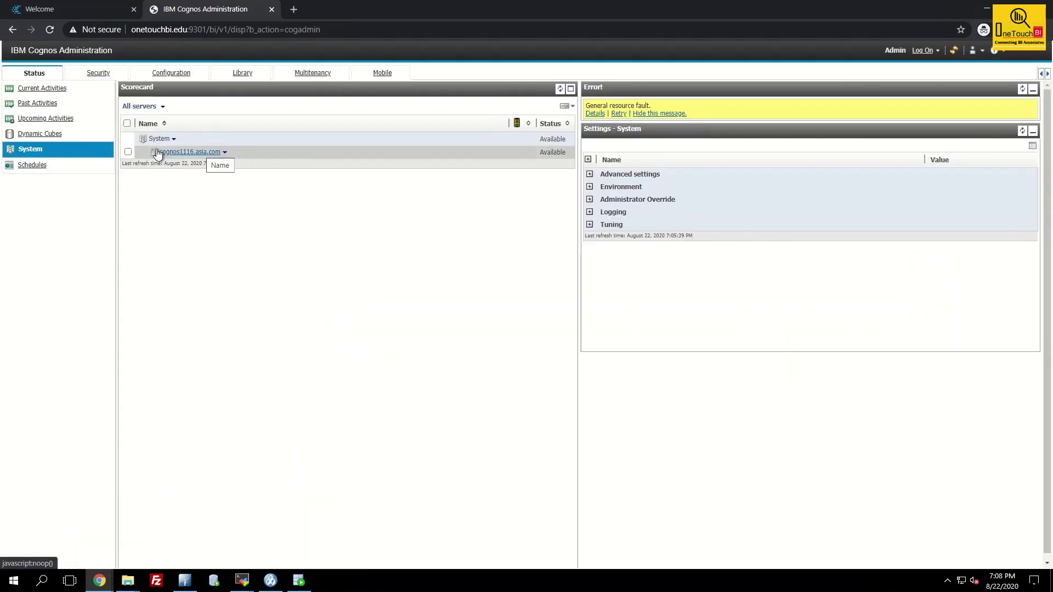
{"action": "left_click", "coordinate": [184, 155]}
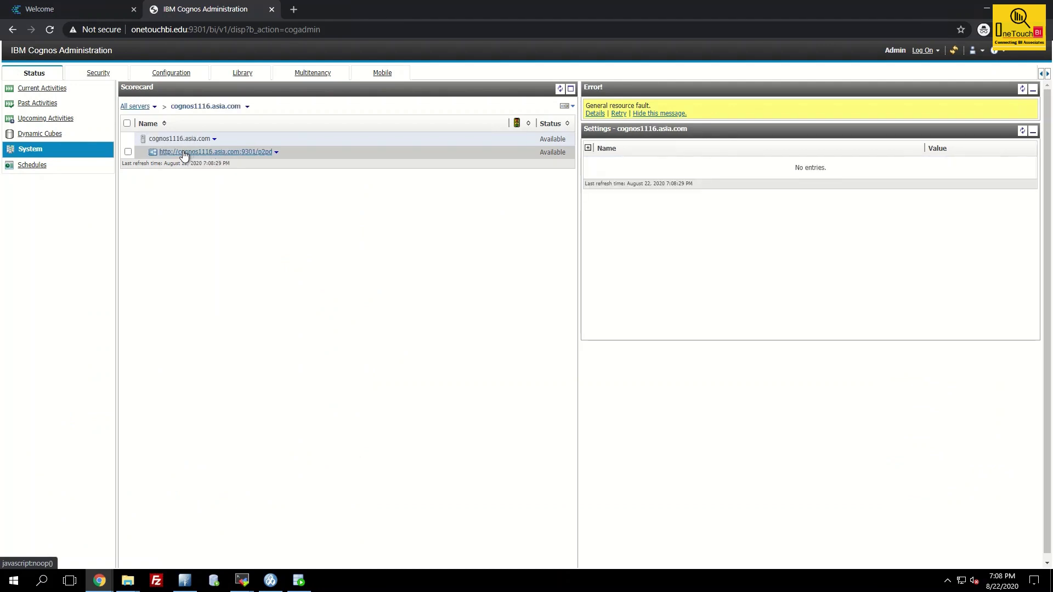
{"action": "left_click", "coordinate": [217, 152]}
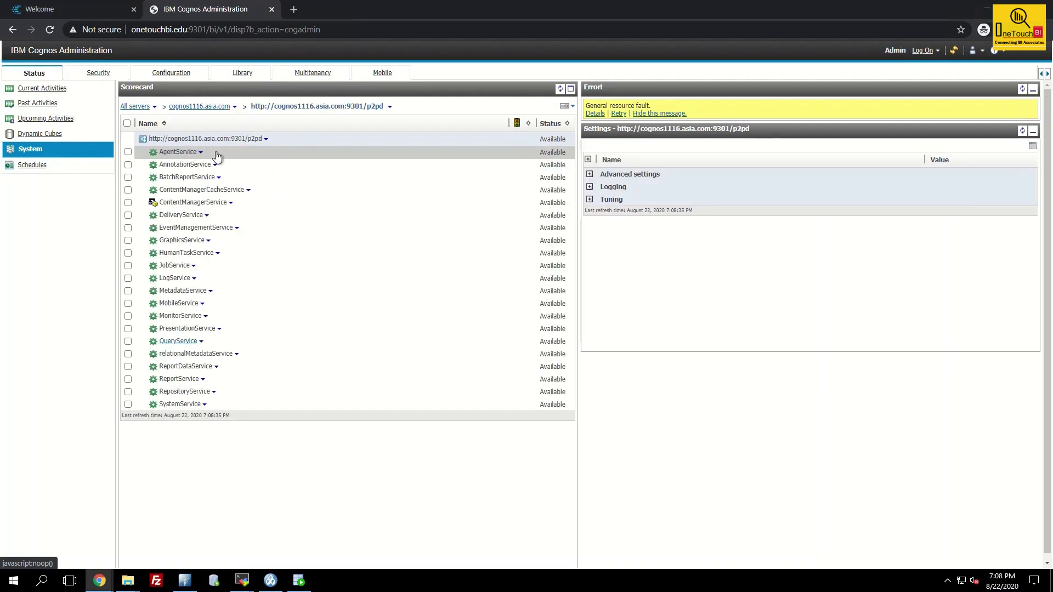
Start the QueryService on the p2pd dispatcher, dismissing the results each time.
{"action": "left_click", "coordinate": [201, 343]}
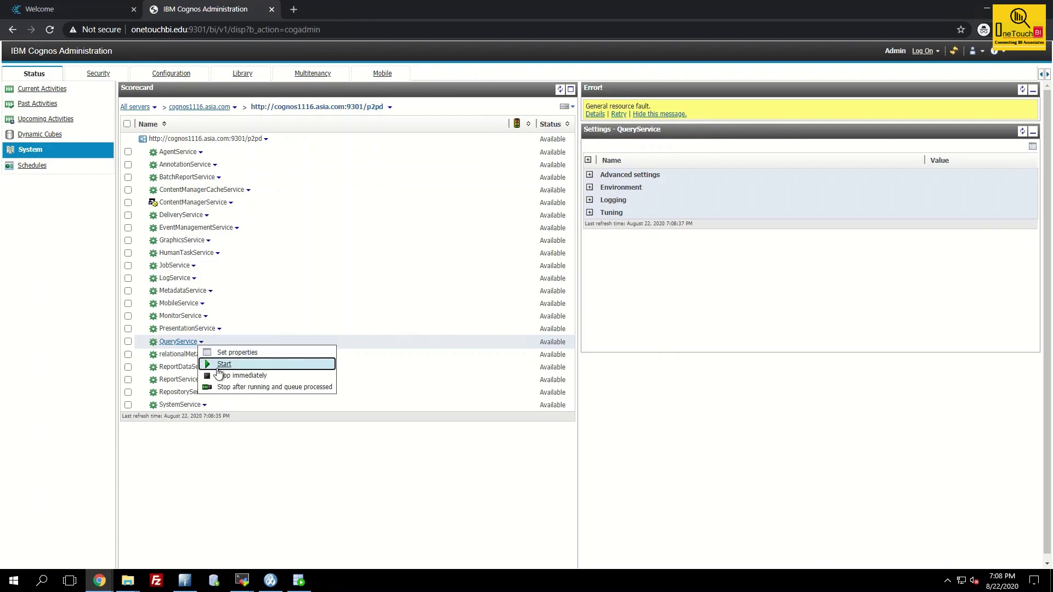
{"action": "left_click", "coordinate": [226, 366]}
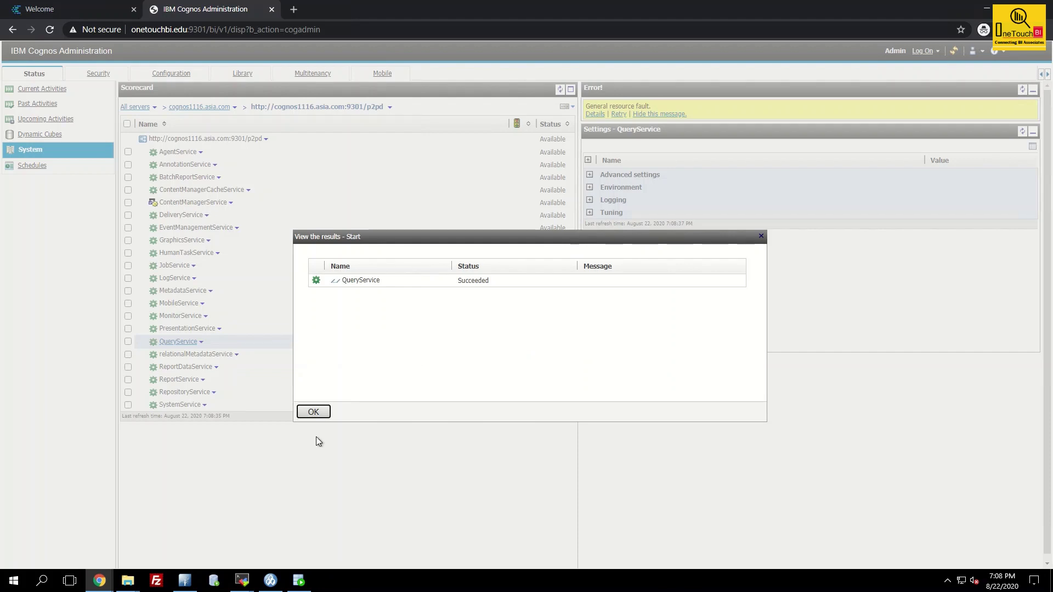
{"action": "left_click", "coordinate": [314, 413]}
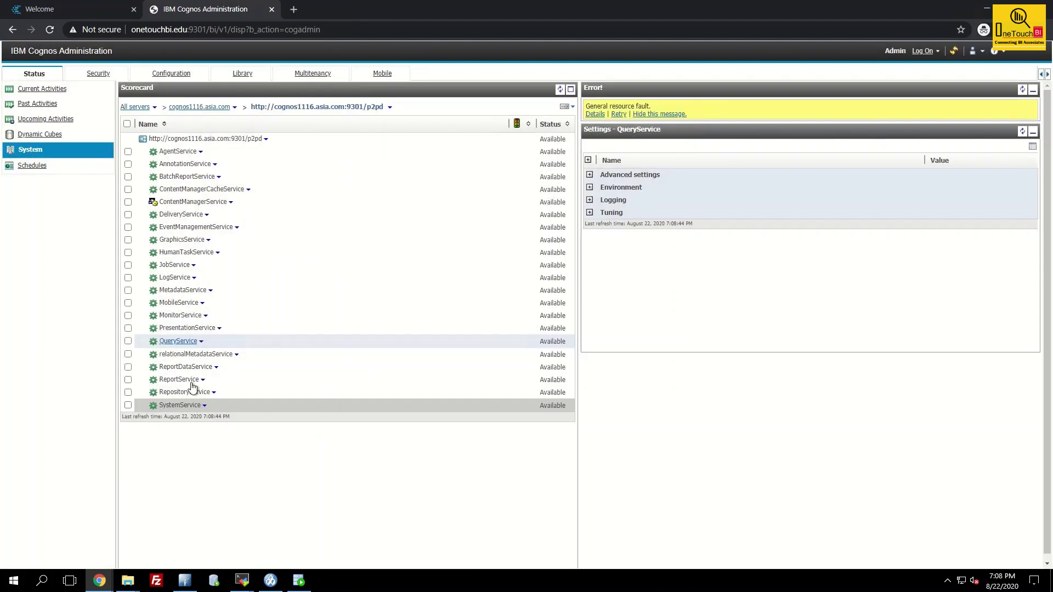
{"action": "left_click", "coordinate": [201, 342]}
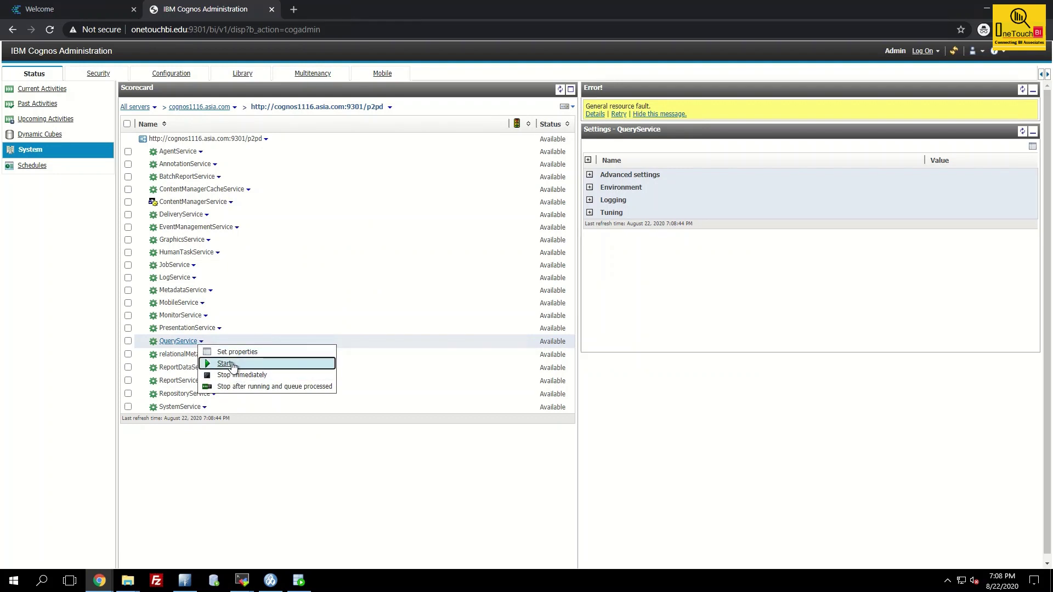
{"action": "left_click", "coordinate": [226, 363]}
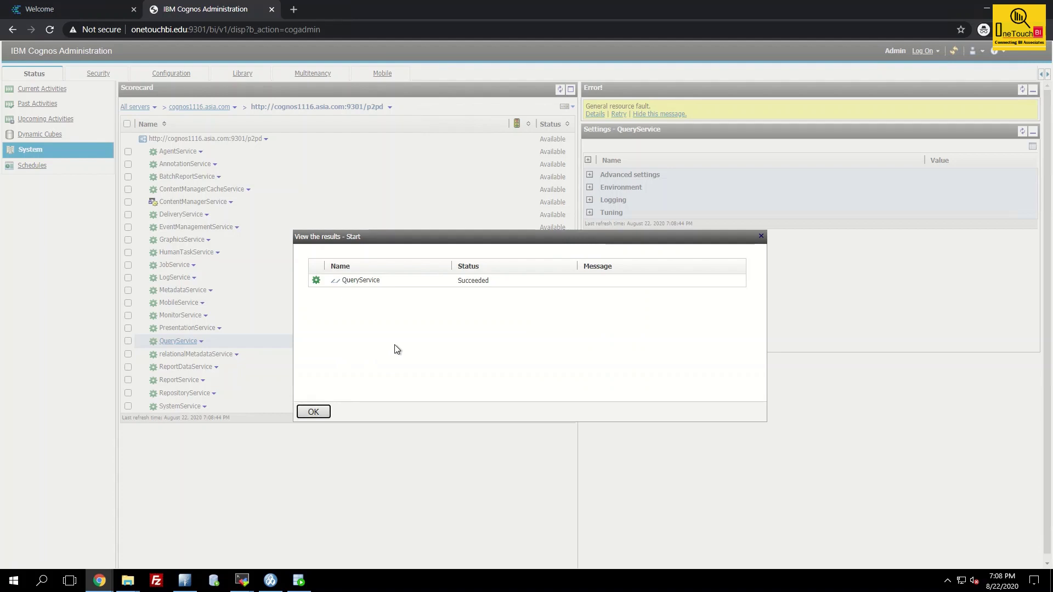
{"action": "left_click", "coordinate": [314, 412]}
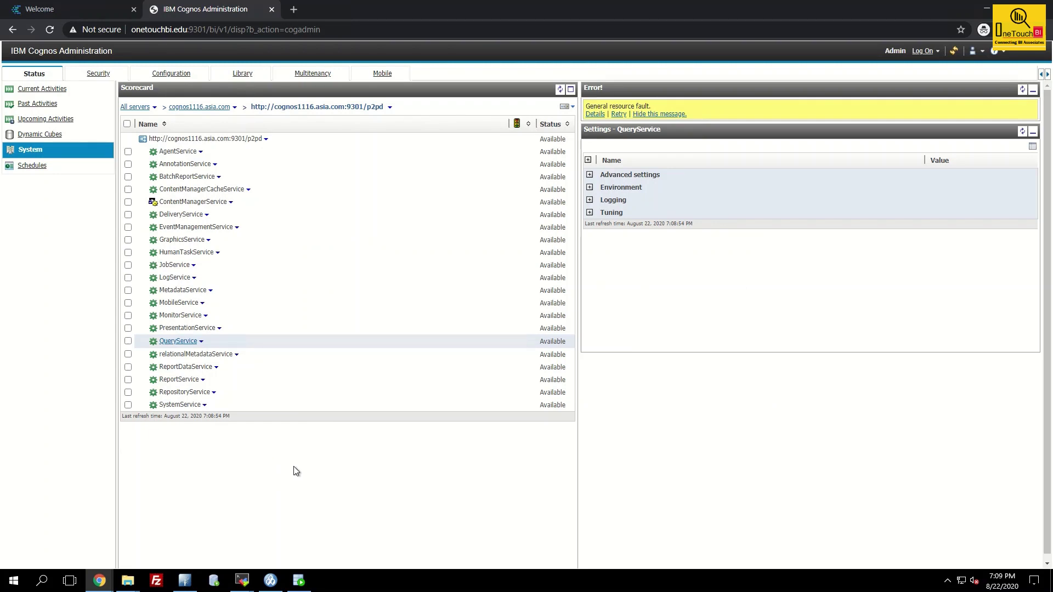
{"action": "left_click", "coordinate": [127, 580]}
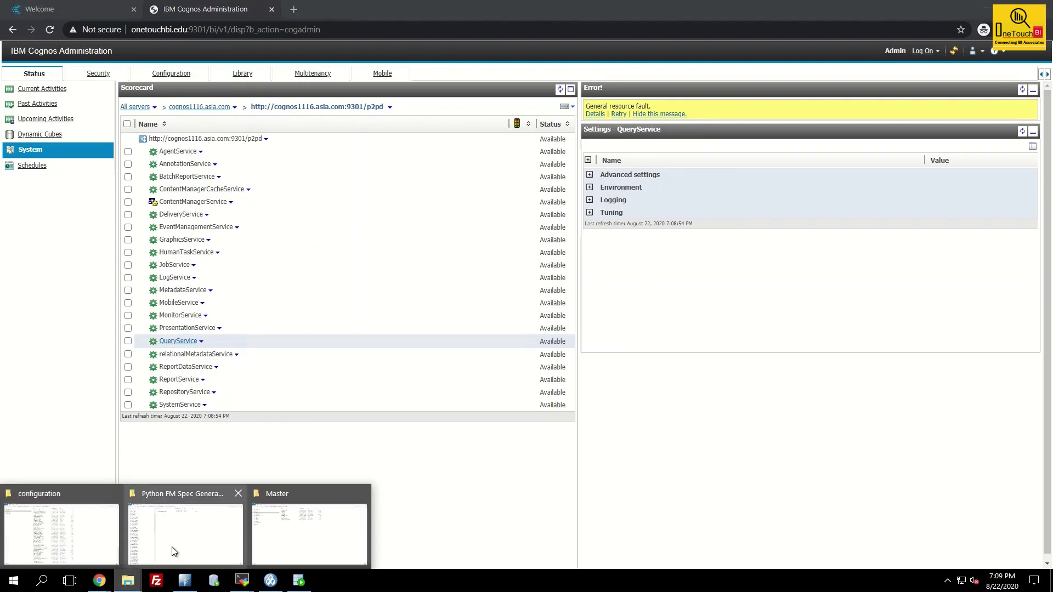
{"action": "left_click", "coordinate": [87, 539]}
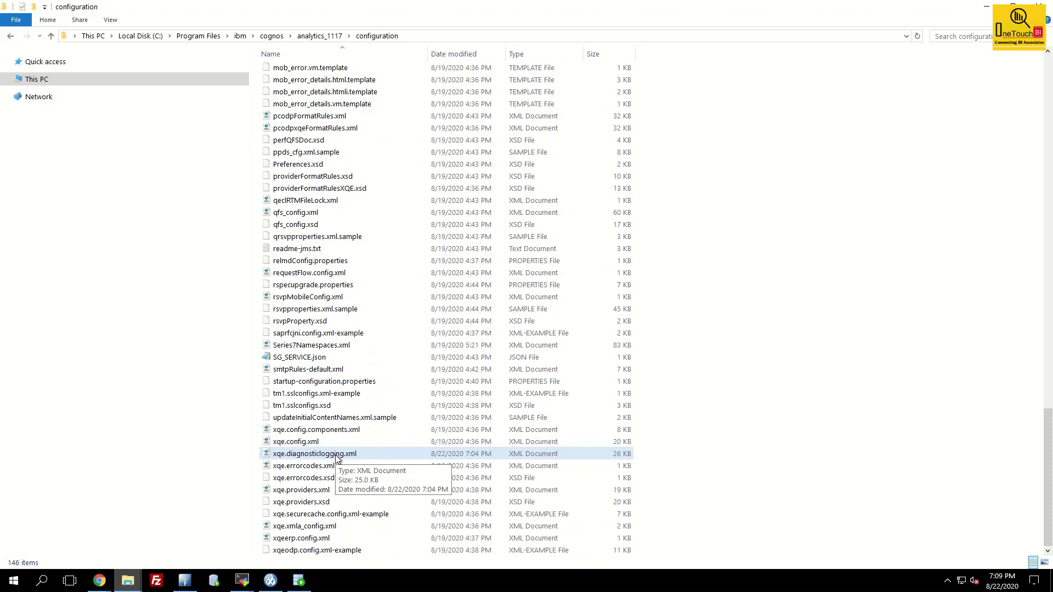
{"action": "right_click", "coordinate": [336, 457]}
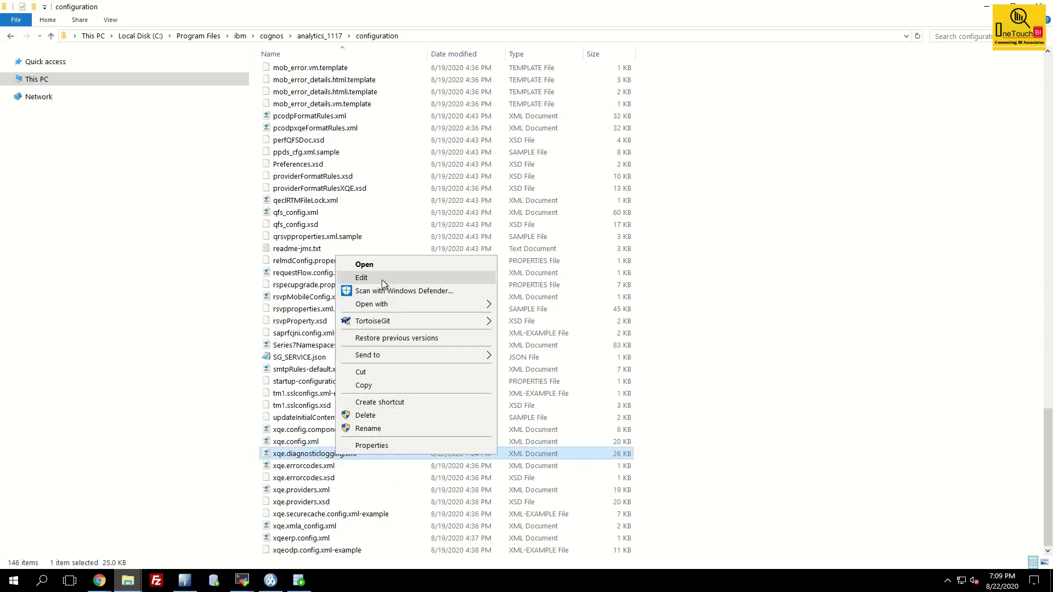
{"action": "left_click", "coordinate": [361, 278]}
{"action": "scroll", "coordinate": [375, 311], "scroll_direction": "down", "scroll_amount": 4}
{"action": "scroll", "coordinate": [374, 311], "scroll_direction": "down", "scroll_amount": 6}
{"action": "scroll", "coordinate": [375, 310], "scroll_direction": "down", "scroll_amount": 8}
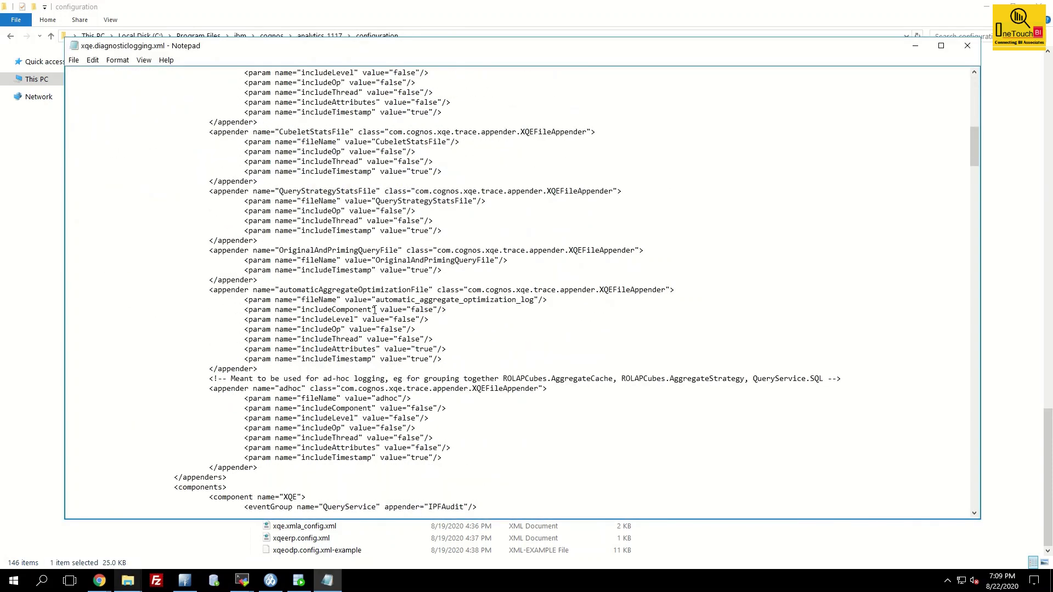
{"action": "scroll", "coordinate": [374, 310], "scroll_direction": "down", "scroll_amount": 6}
{"action": "scroll", "coordinate": [374, 309], "scroll_direction": "down", "scroll_amount": 6}
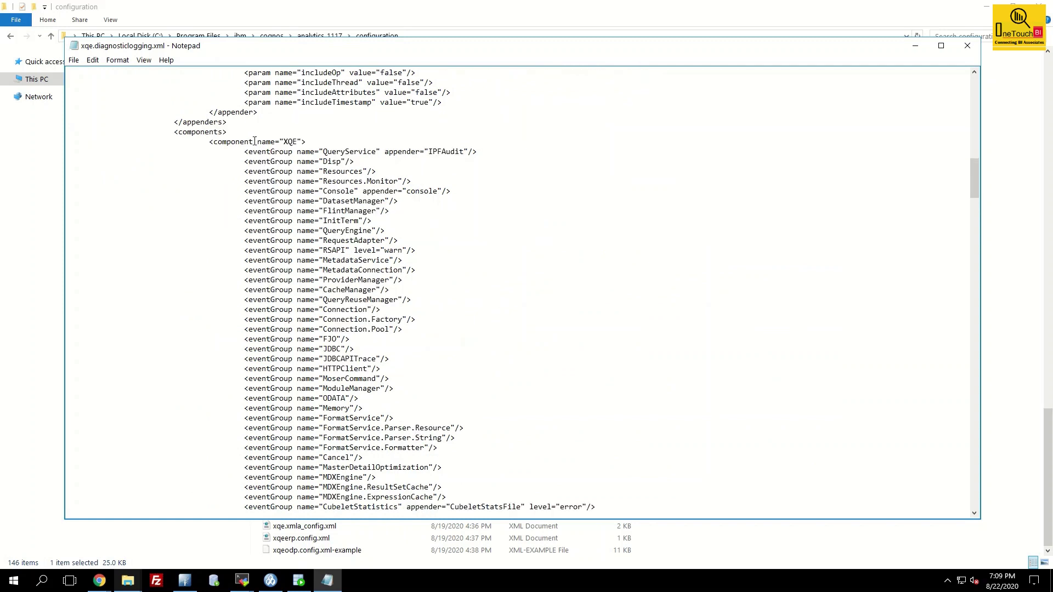
{"action": "left_click_drag", "start_coordinate": [254, 142], "coordinate": [322, 140]}
{"action": "scroll", "coordinate": [322, 271], "scroll_direction": "down", "scroll_amount": 6}
{"action": "scroll", "coordinate": [323, 280], "scroll_direction": "down", "scroll_amount": 9}
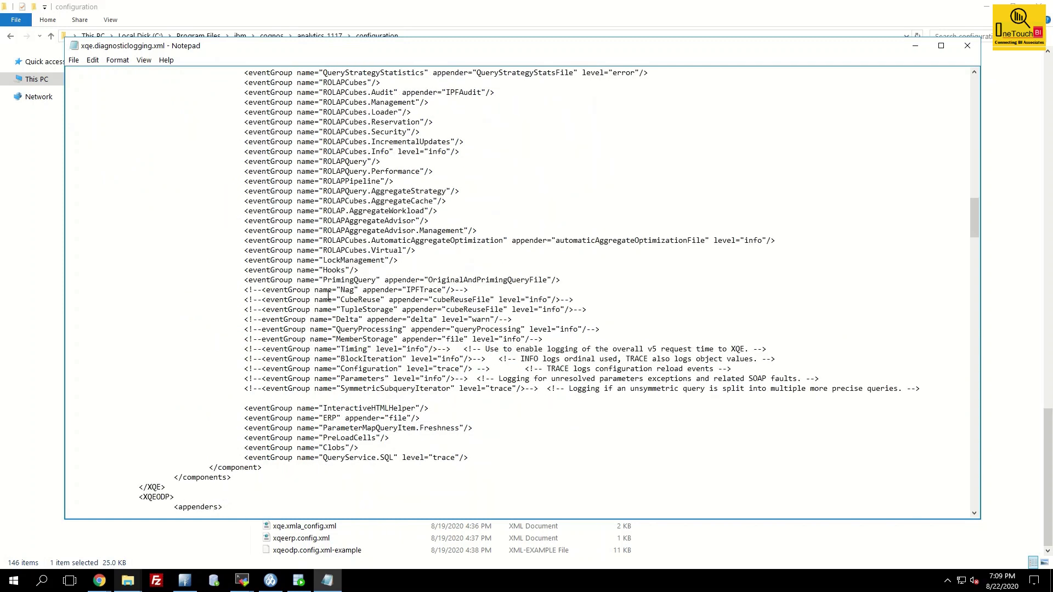
{"action": "scroll", "coordinate": [327, 296], "scroll_direction": "down", "scroll_amount": 5}
{"action": "left_click_drag", "start_coordinate": [332, 310], "coordinate": [400, 310]}
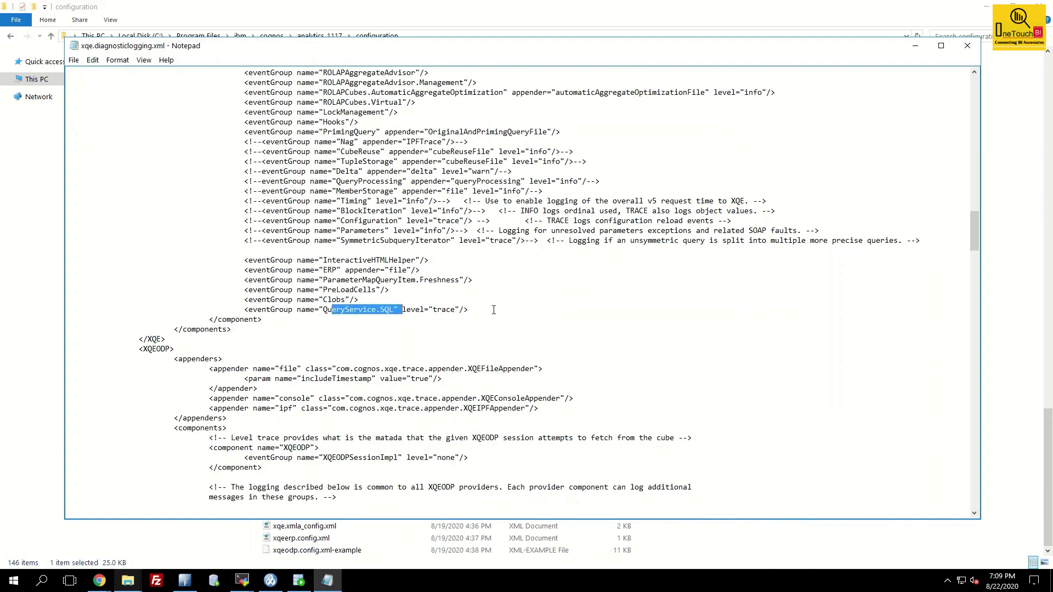
{"action": "left_click_drag", "start_coordinate": [493, 311], "coordinate": [316, 301]}
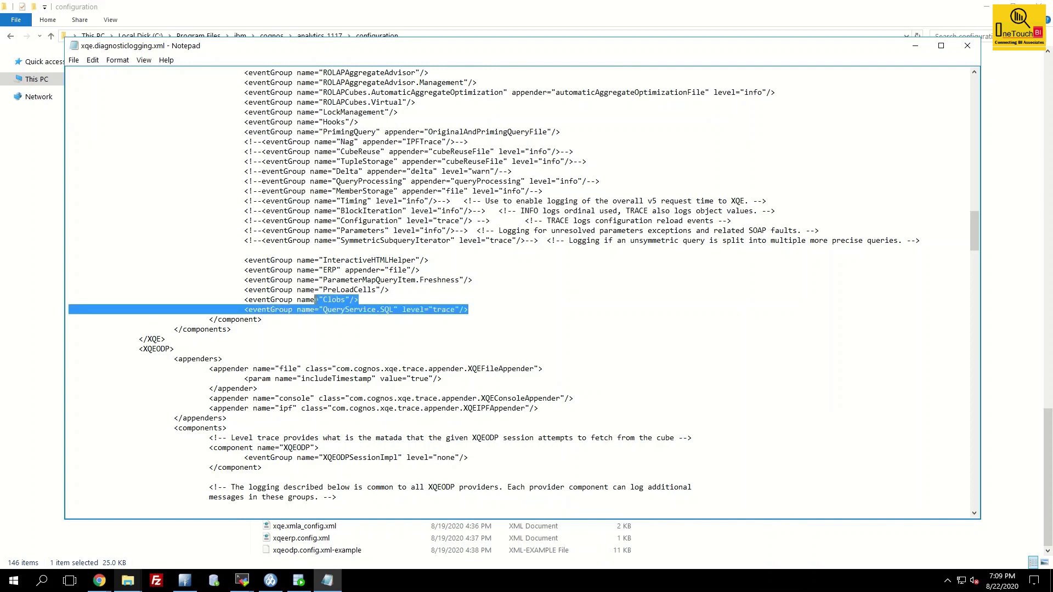
{"action": "left_click", "coordinate": [966, 48]}
Return to the Cognos Analytics tab and reopen Configuration > Diagnostic logging.
{"action": "left_click", "coordinate": [99, 580]}
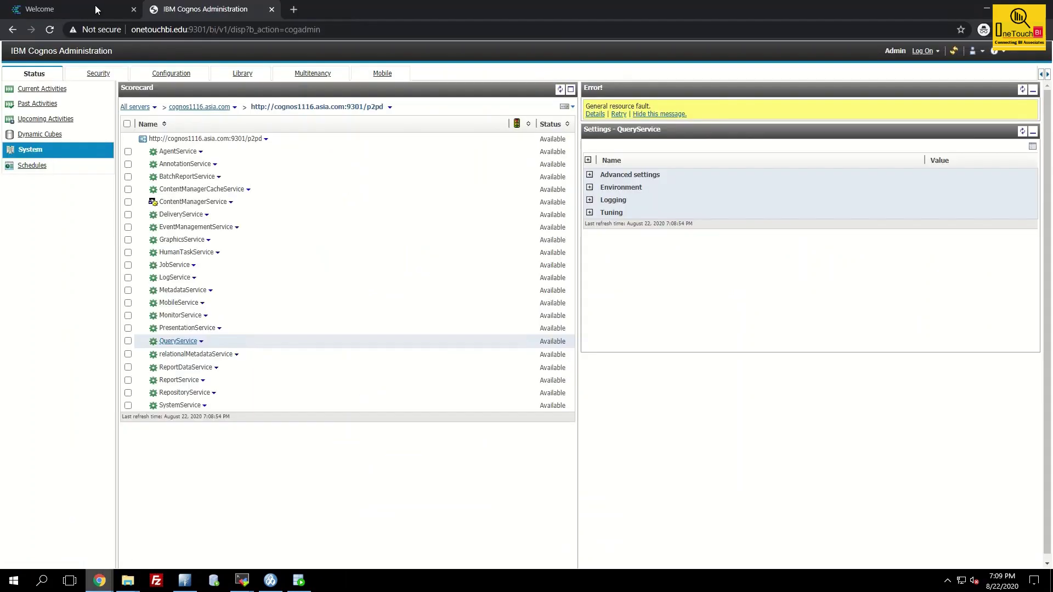
{"action": "left_click", "coordinate": [94, 4]}
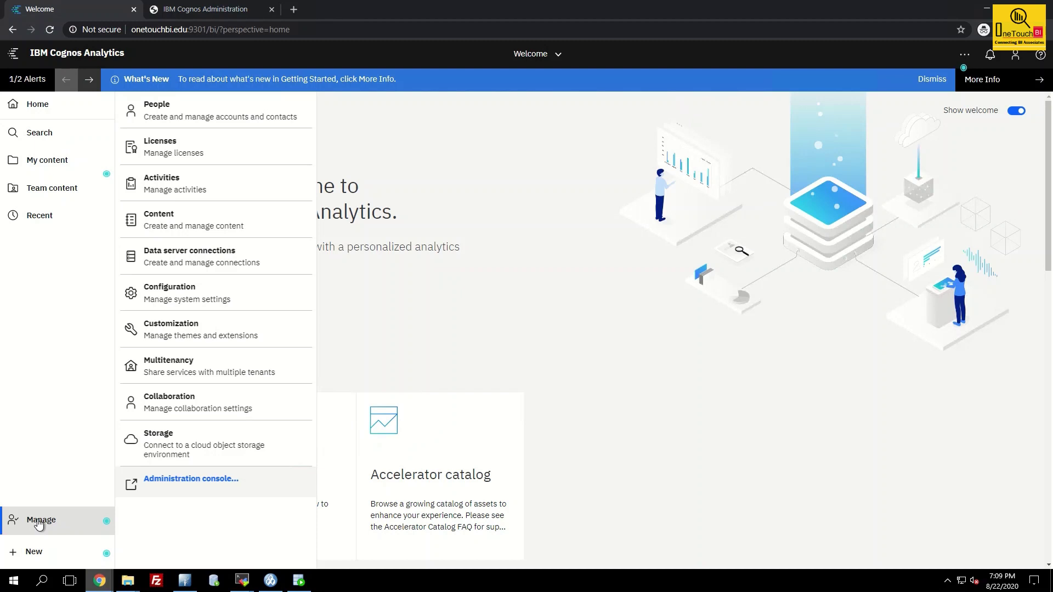
{"action": "left_click", "coordinate": [181, 288]}
{"action": "left_click", "coordinate": [222, 176]}
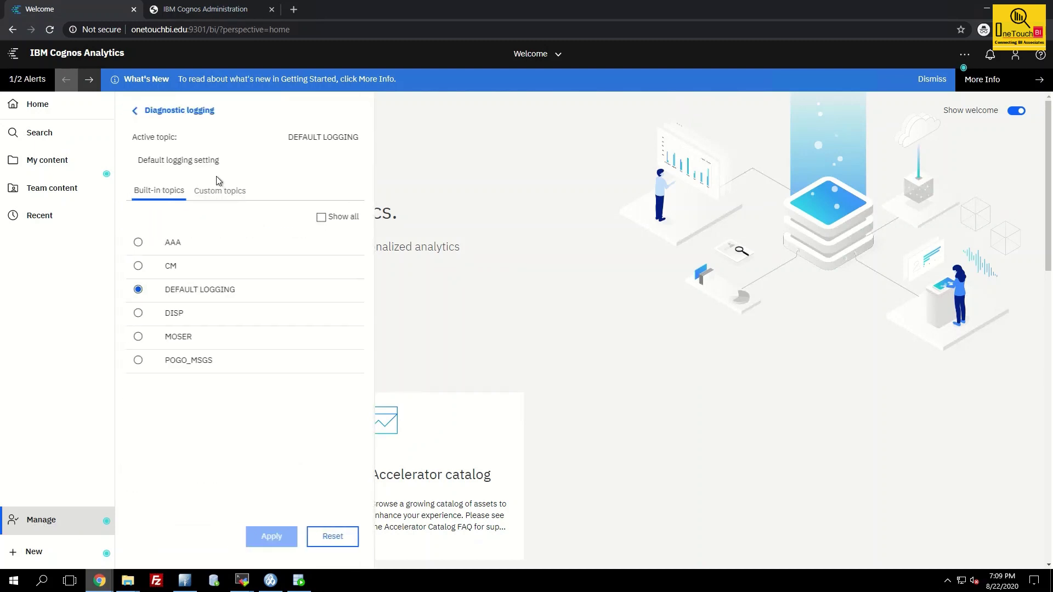
Reselect XQE among all logging topics, then back out to the main Manage menu.
{"action": "left_click", "coordinate": [332, 218]}
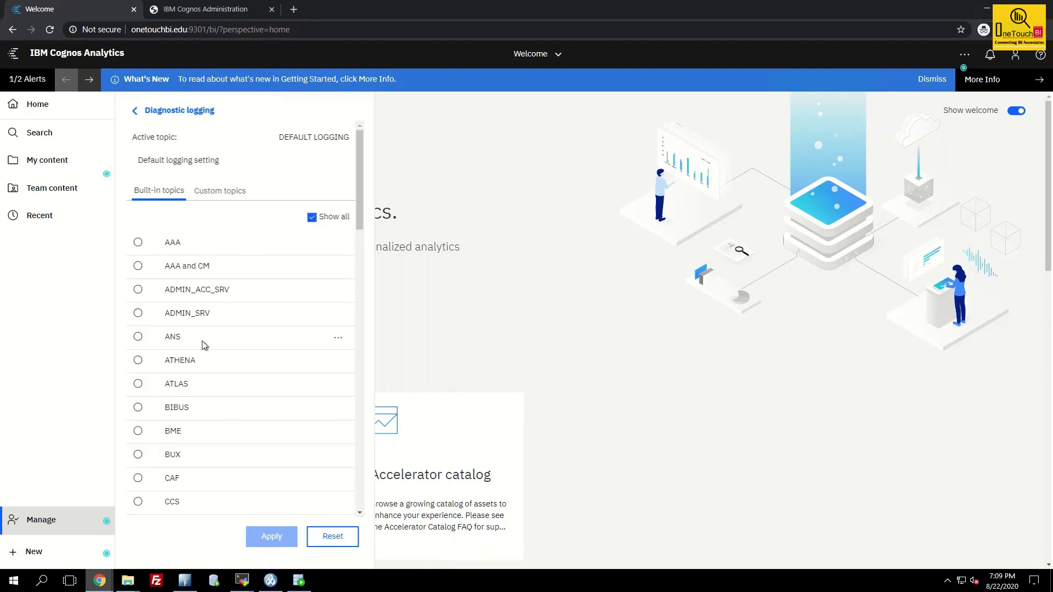
{"action": "scroll", "coordinate": [203, 343], "scroll_direction": "down", "scroll_amount": 2}
{"action": "scroll", "coordinate": [191, 340], "scroll_direction": "down", "scroll_amount": 3}
{"action": "scroll", "coordinate": [176, 401], "scroll_direction": "down", "scroll_amount": 6}
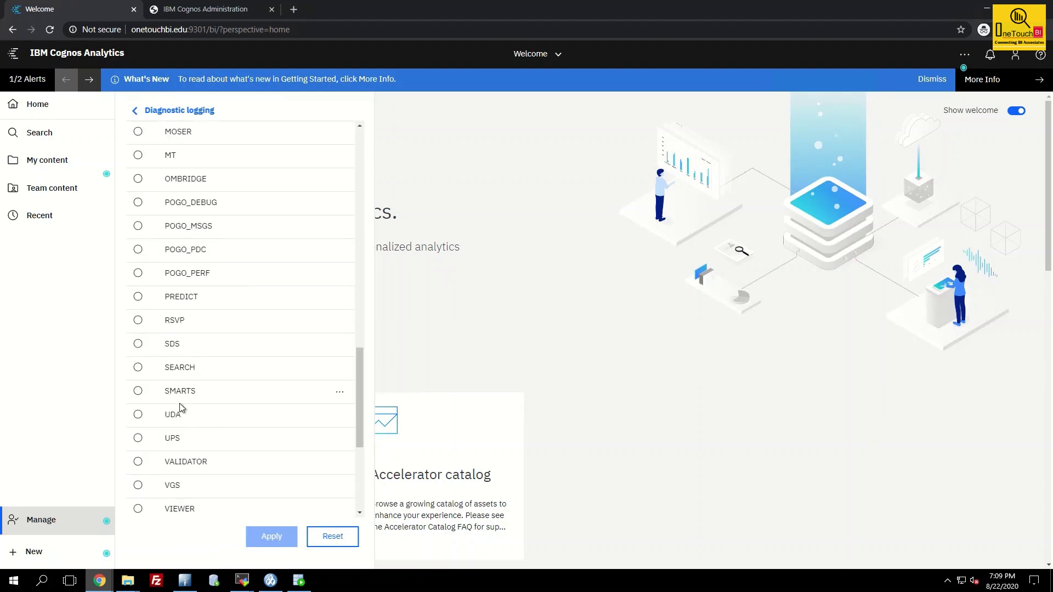
{"action": "scroll", "coordinate": [162, 436], "scroll_direction": "down", "scroll_amount": 5}
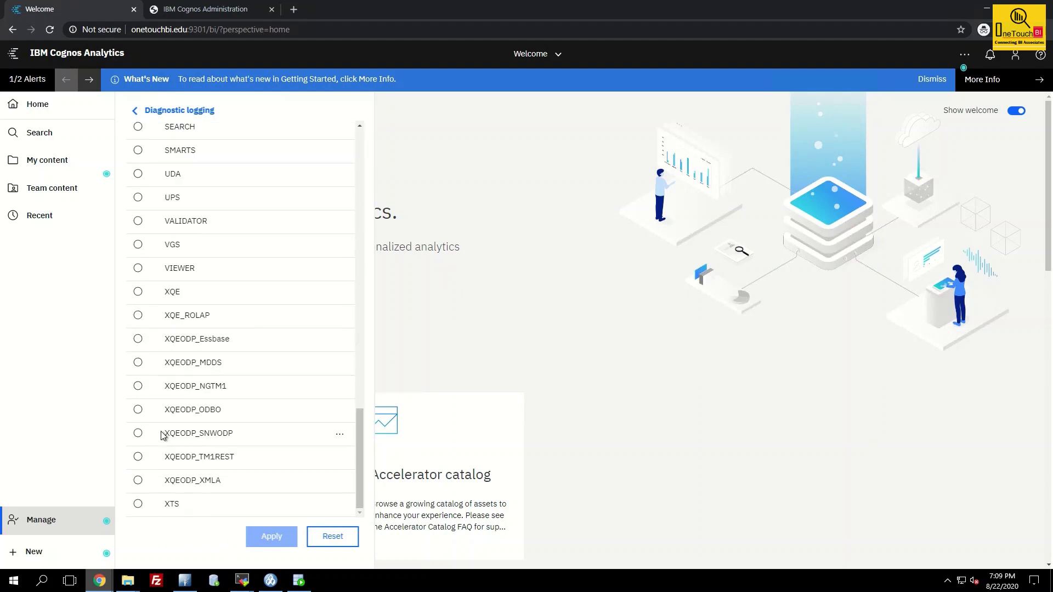
{"action": "left_click", "coordinate": [164, 295]}
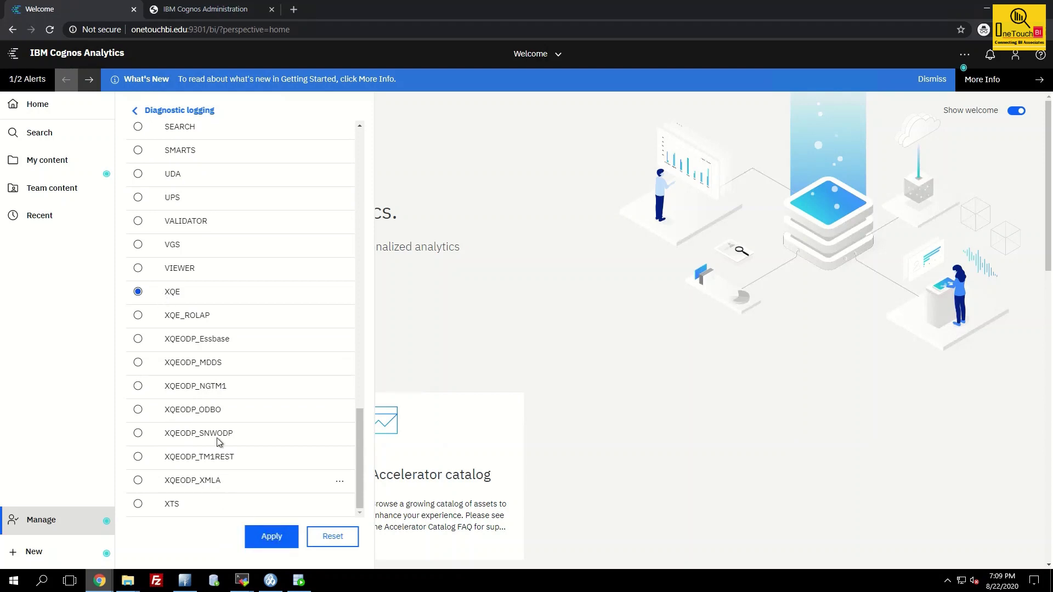
{"action": "left_click", "coordinate": [137, 110]}
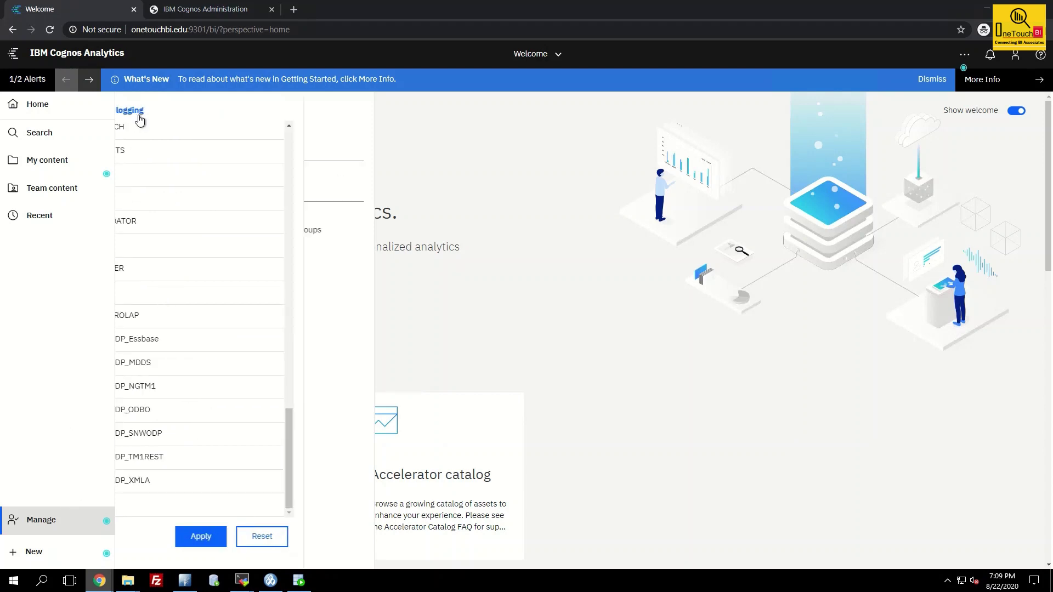
{"action": "left_click", "coordinate": [134, 113]}
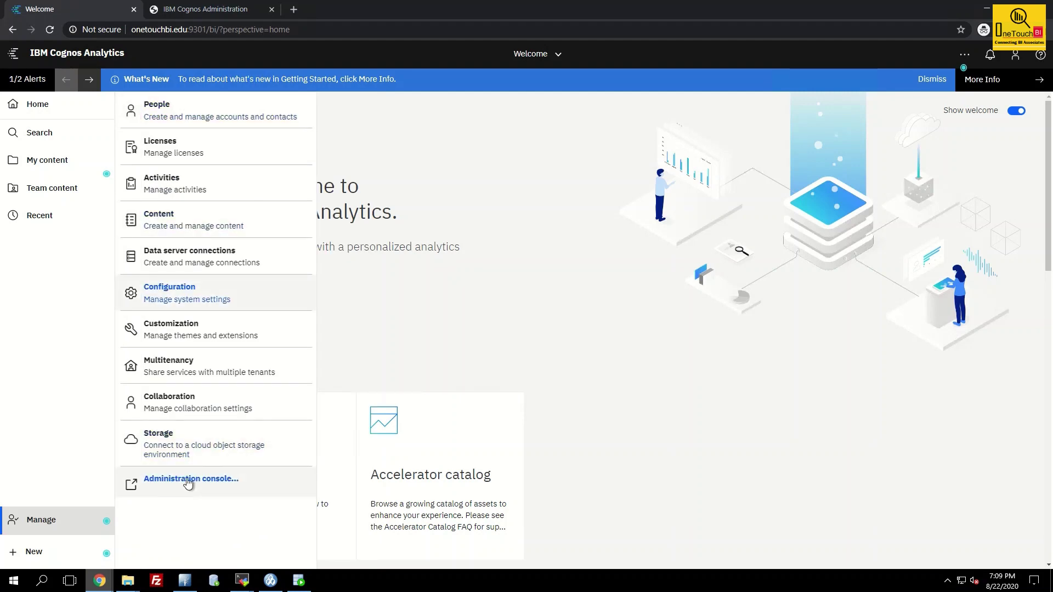
Open Cognos Administration on the All servers scope and show the system-wide Settings properties.
{"action": "left_click", "coordinate": [186, 479]}
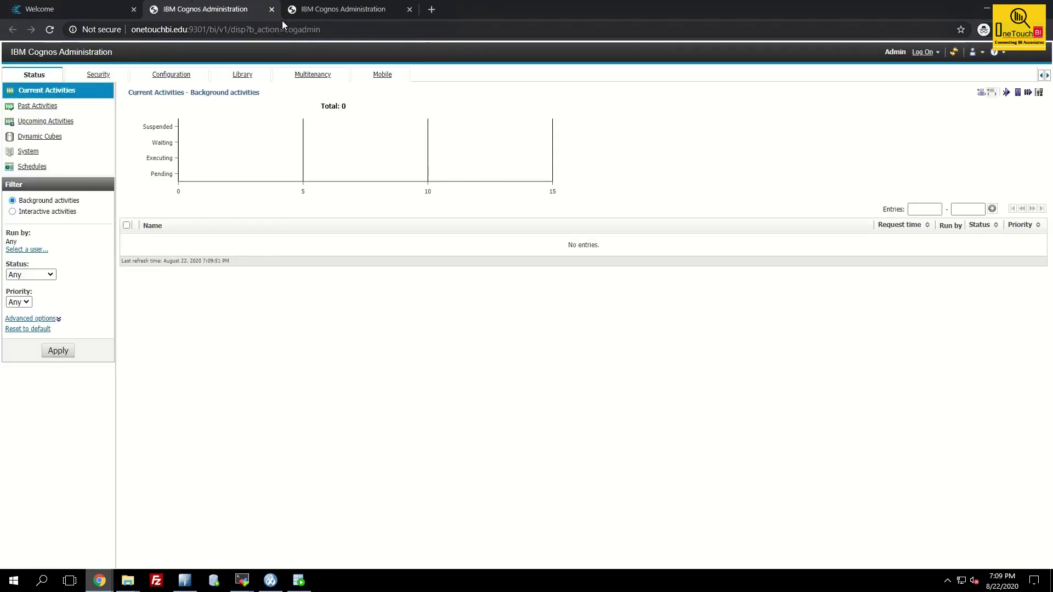
{"action": "left_click", "coordinate": [272, 10]}
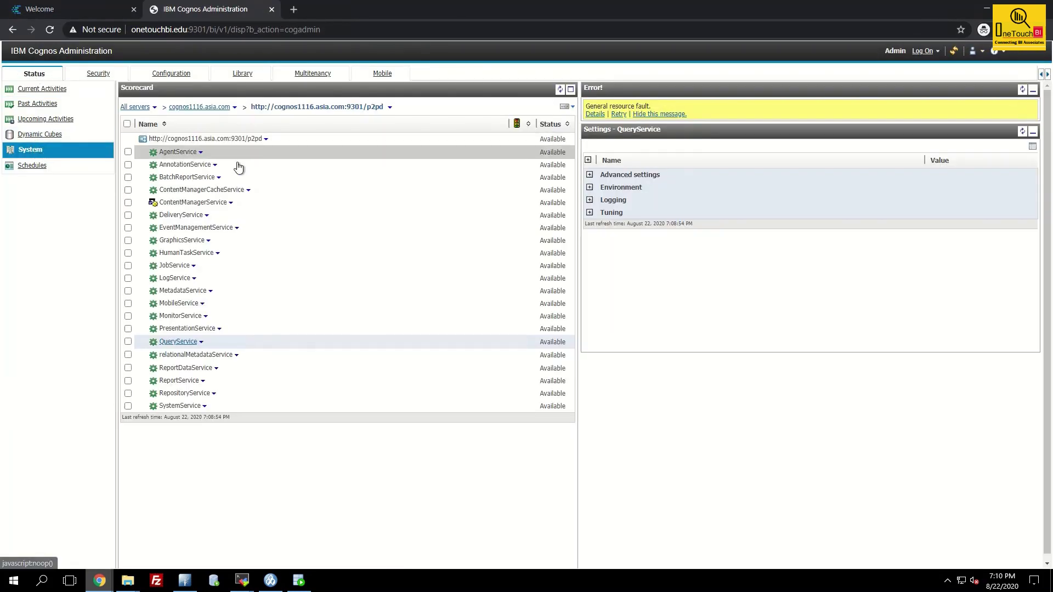
{"action": "left_click", "coordinate": [154, 107]}
{"action": "mouse_move", "coordinate": [175, 153]}
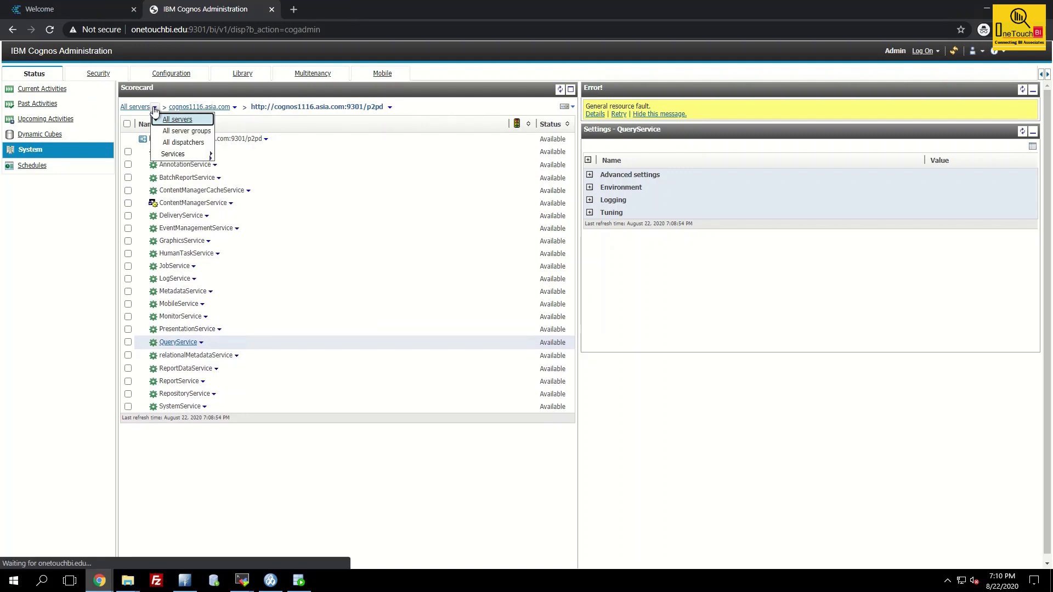
{"action": "left_click", "coordinate": [184, 119]}
{"action": "left_click", "coordinate": [174, 140]}
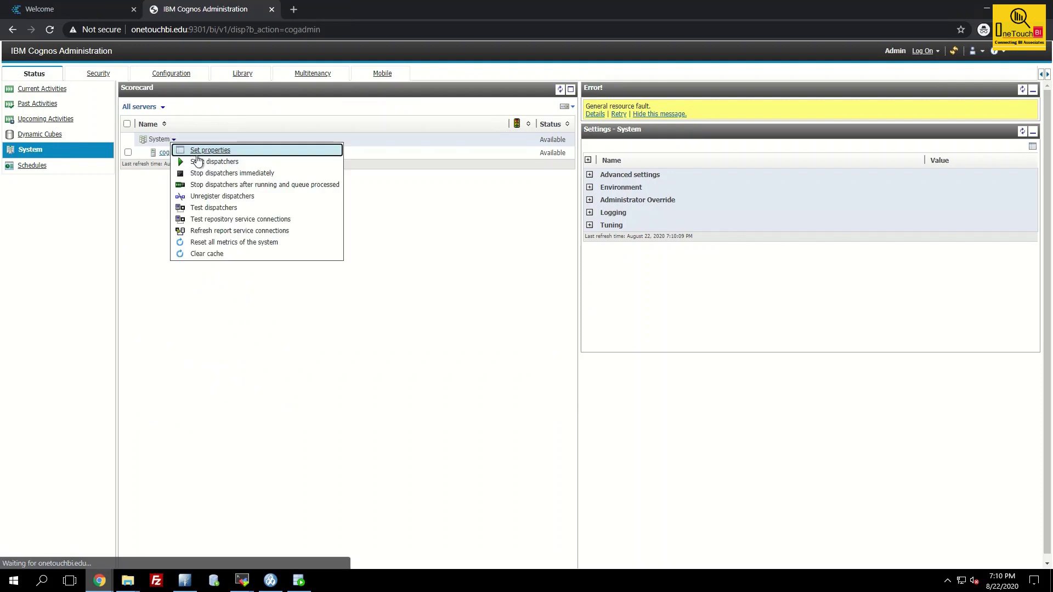
{"action": "left_click", "coordinate": [225, 150]}
{"action": "left_click", "coordinate": [109, 84]}
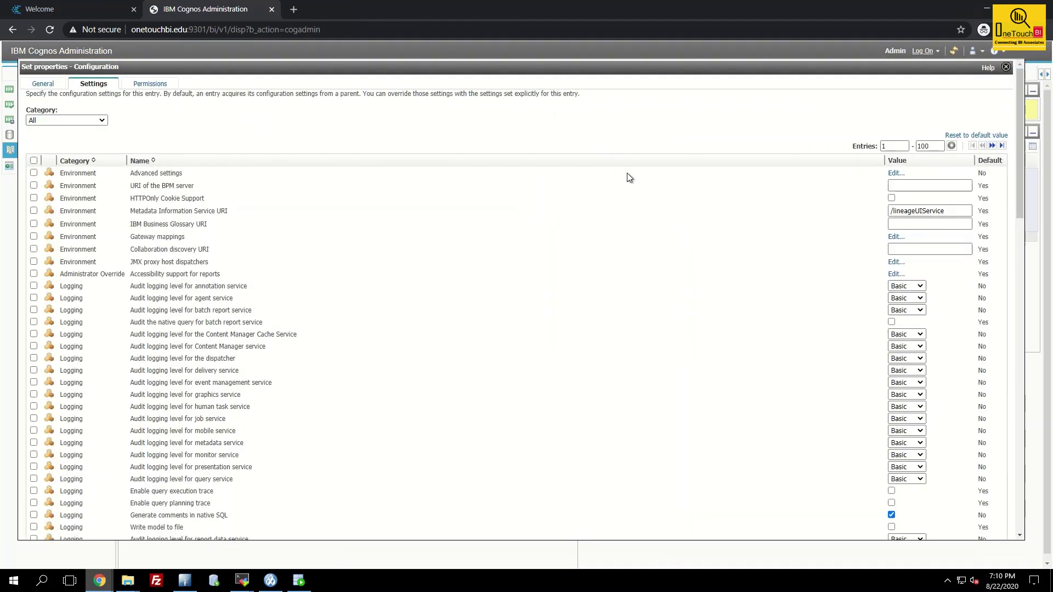
Review the RSVP.CONCURRENTQUERY advanced settings (2 helpers per process, 4 per report) and save them.
{"action": "left_click", "coordinate": [896, 174]}
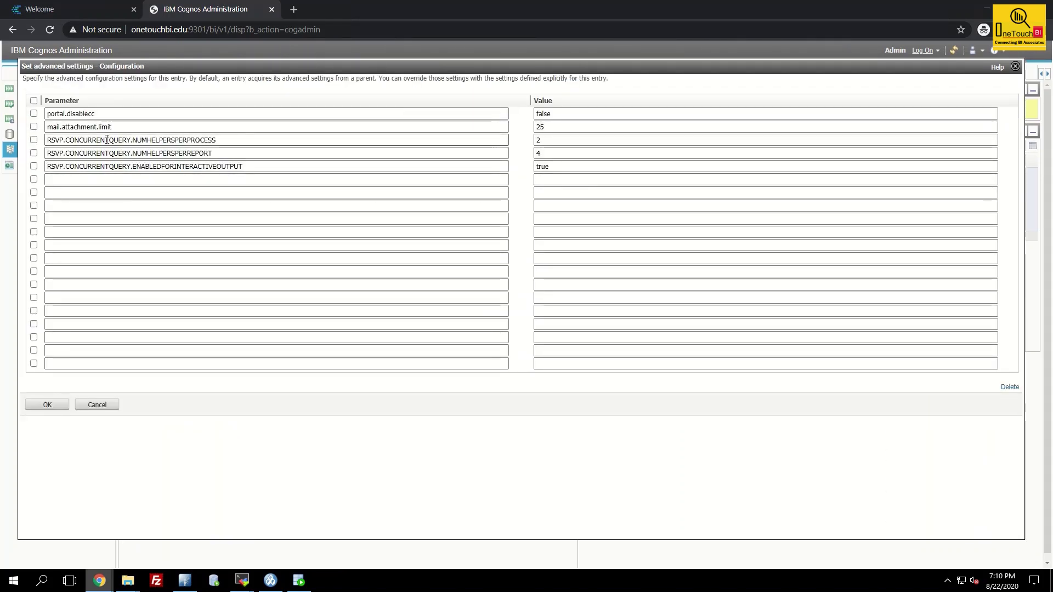
{"action": "left_click_drag", "start_coordinate": [107, 139], "coordinate": [225, 143]}
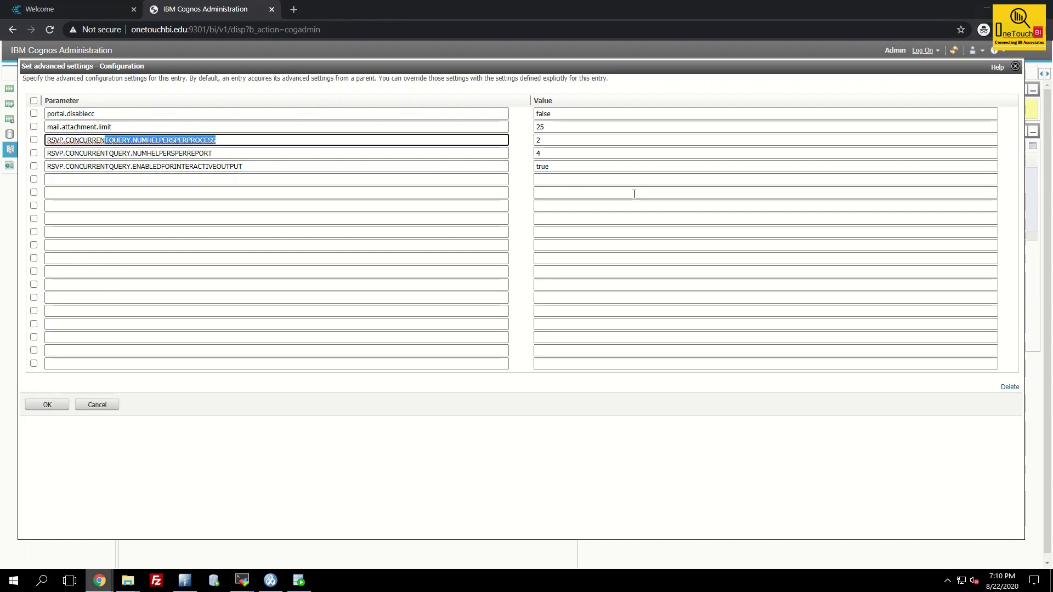
{"action": "left_click", "coordinate": [40, 406]}
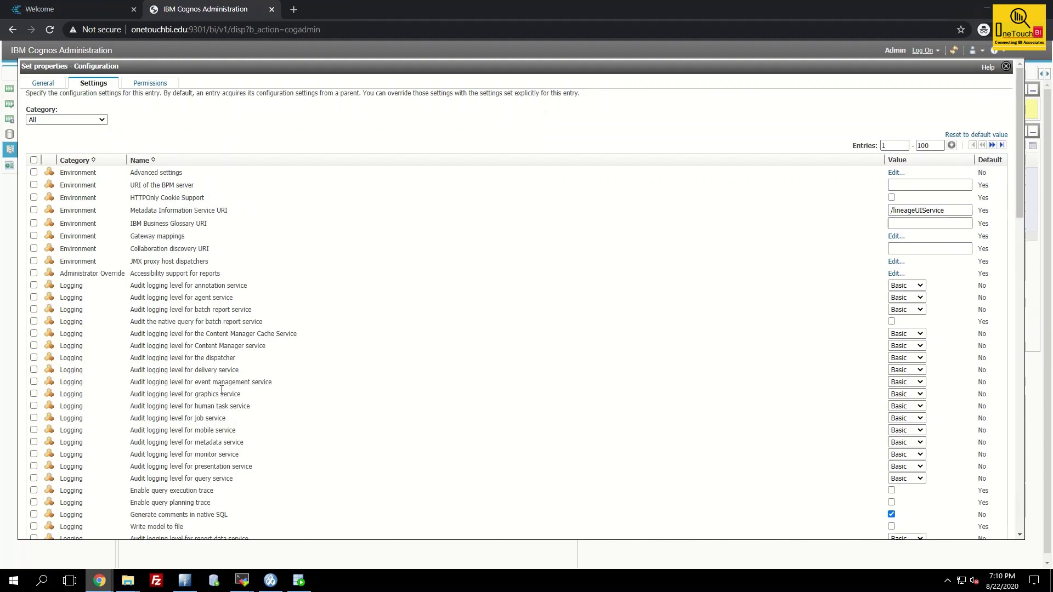
{"action": "scroll", "coordinate": [145, 440], "scroll_direction": "down", "scroll_amount": 10}
{"action": "scroll", "coordinate": [93, 526], "scroll_direction": "down", "scroll_amount": 10}
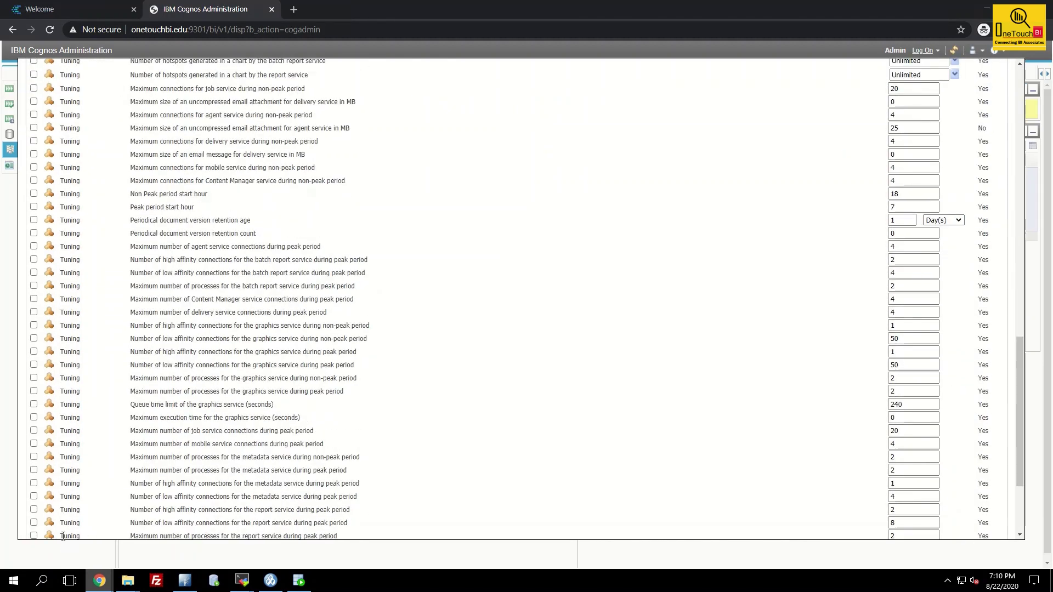
{"action": "scroll", "coordinate": [77, 521], "scroll_direction": "down", "scroll_amount": 5}
Save system properties, start QueryService on the cognos1116.asia.com dispatcher, then return to Welcome.
{"action": "left_click", "coordinate": [48, 527]}
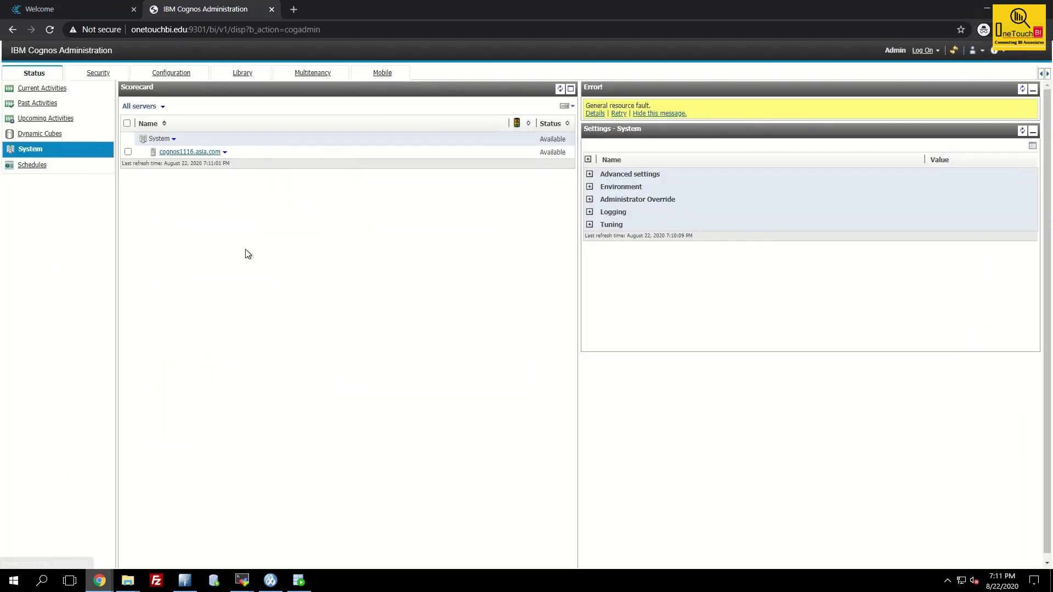
{"action": "left_click", "coordinate": [209, 152]}
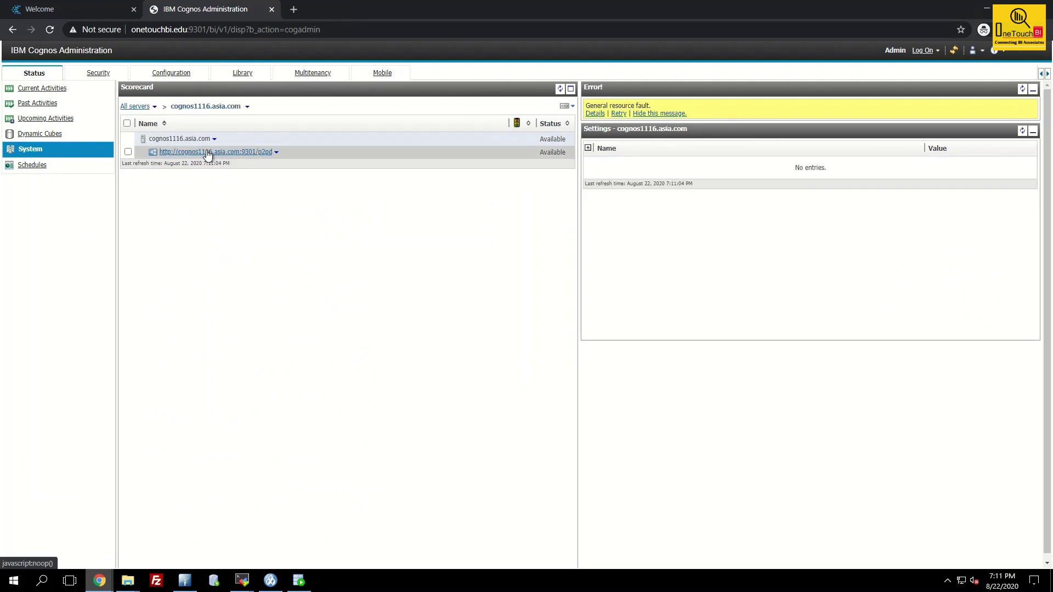
{"action": "left_click", "coordinate": [209, 154]}
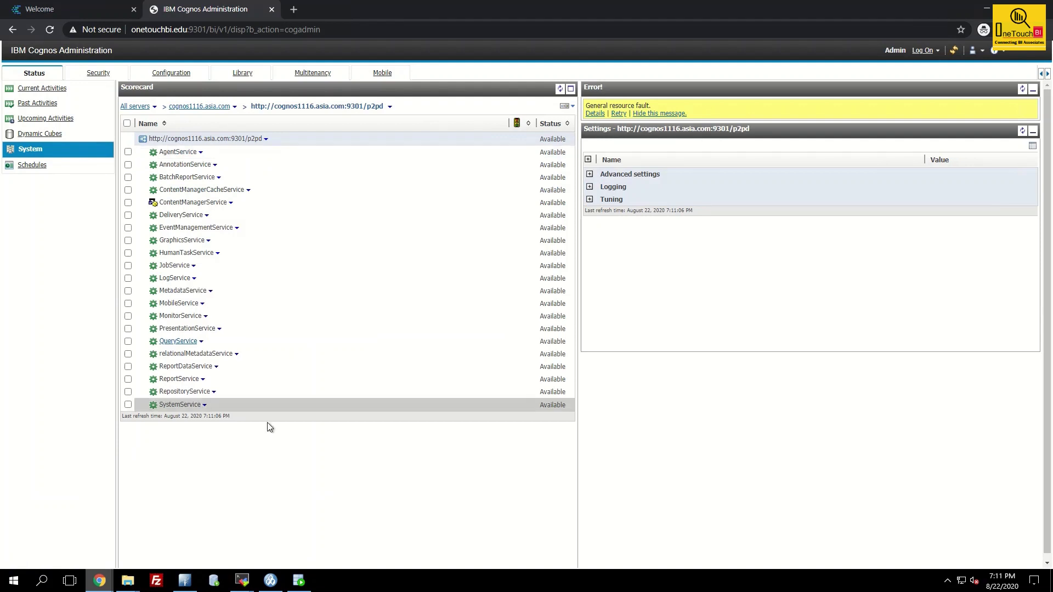
{"action": "left_click", "coordinate": [200, 342]}
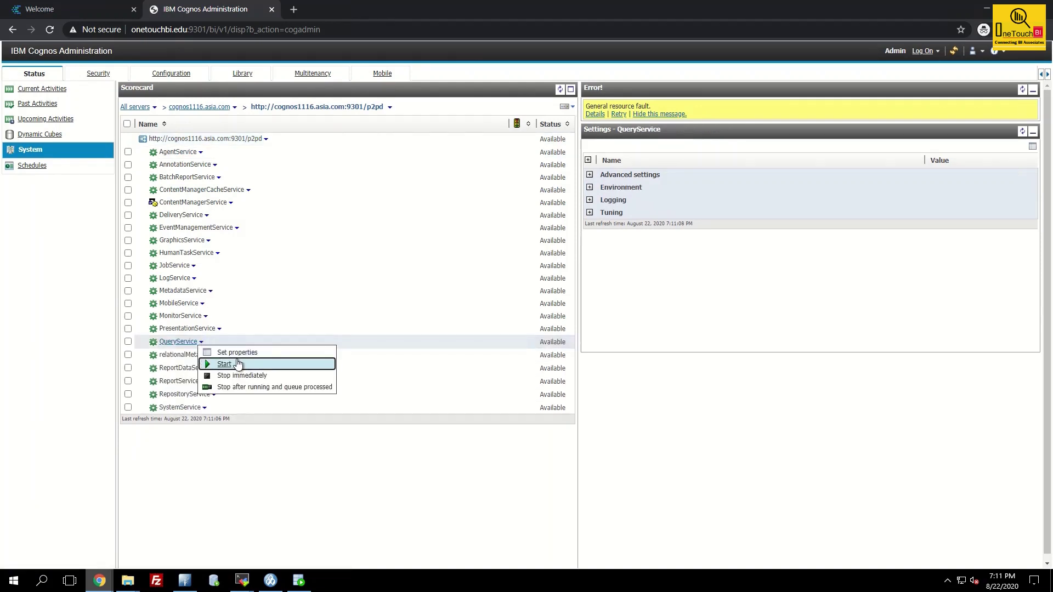
{"action": "left_click", "coordinate": [236, 362]}
{"action": "left_click", "coordinate": [313, 412]}
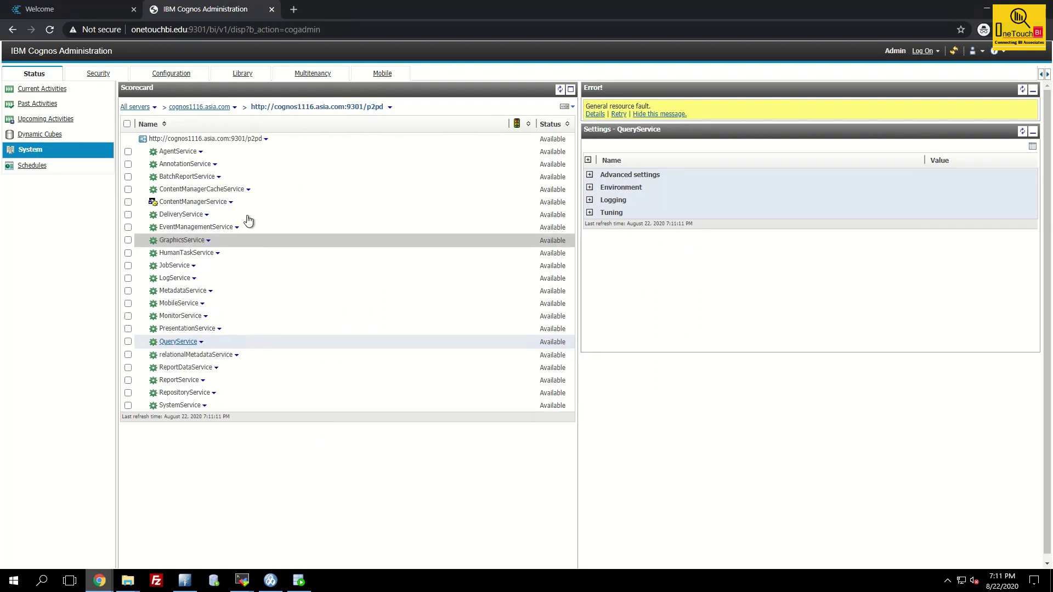
{"action": "left_click", "coordinate": [80, 9]}
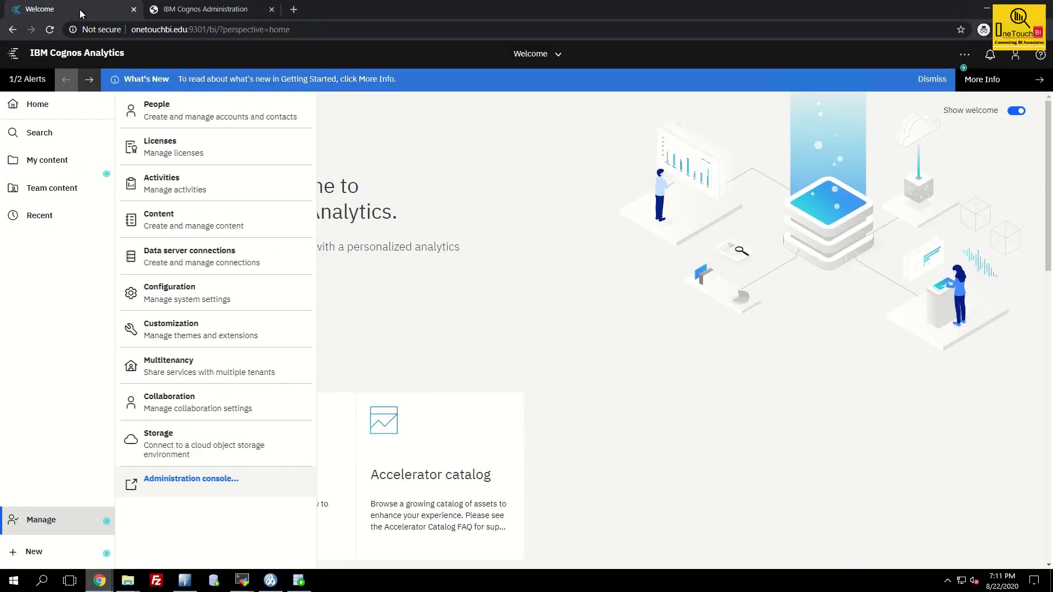
Open the Execution history by user report from My content for editing and show its Queries.
{"action": "left_click", "coordinate": [57, 162]}
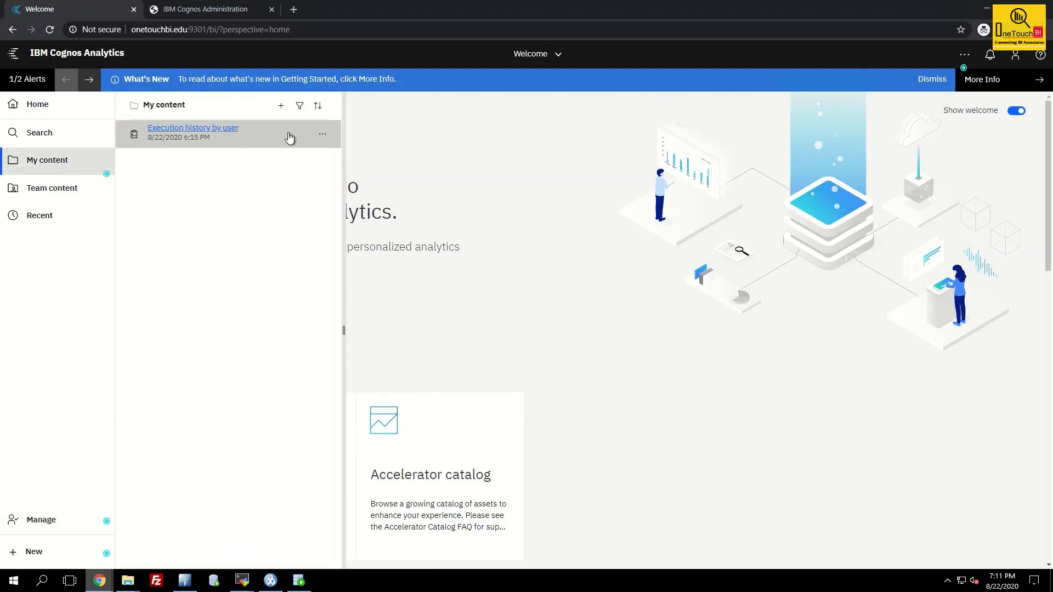
{"action": "left_click", "coordinate": [323, 134]}
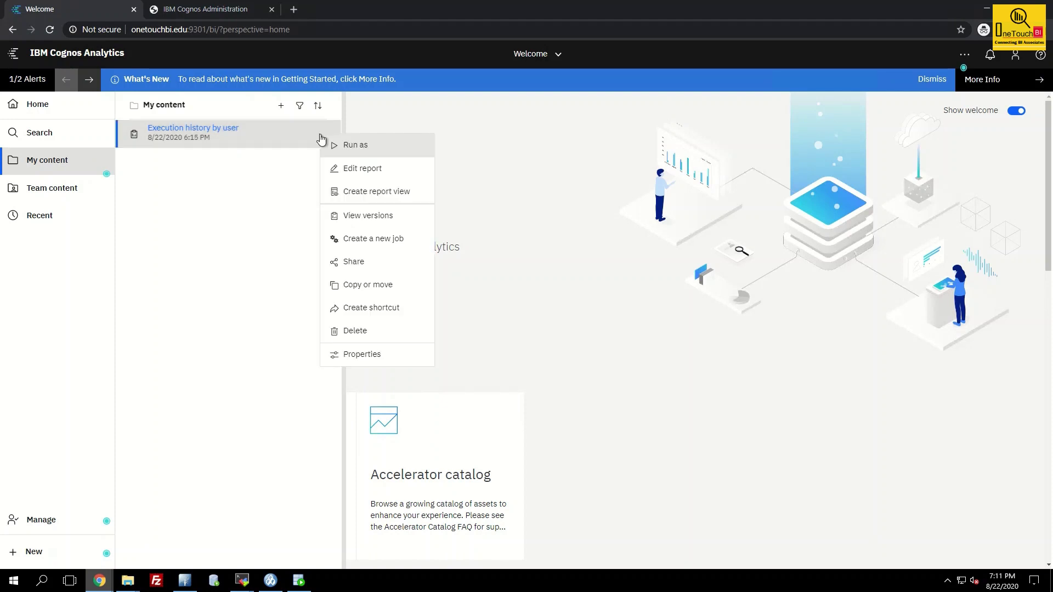
{"action": "left_click", "coordinate": [353, 168]}
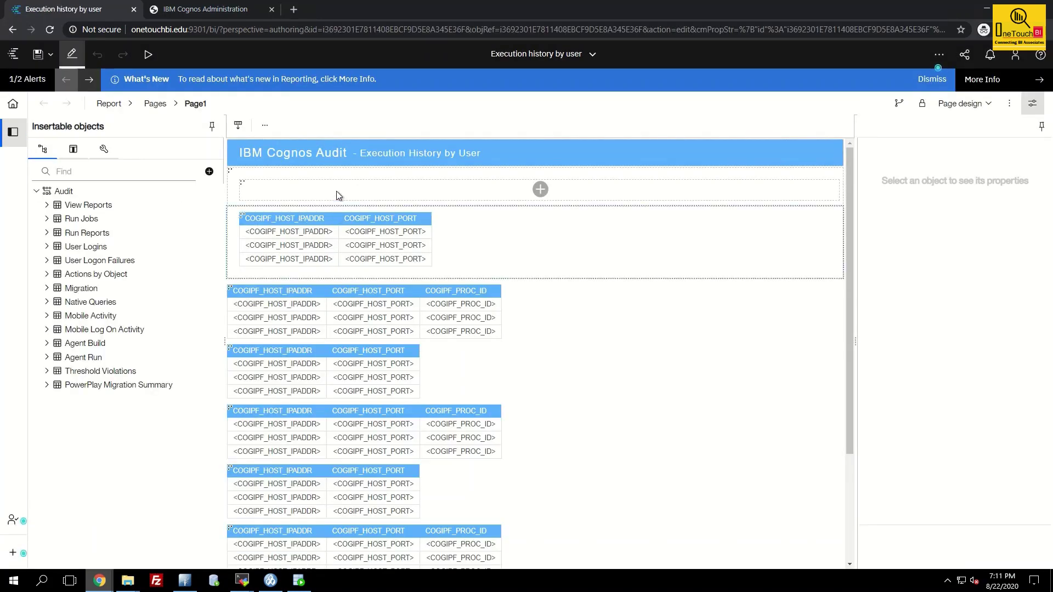
{"action": "left_click", "coordinate": [131, 109]}
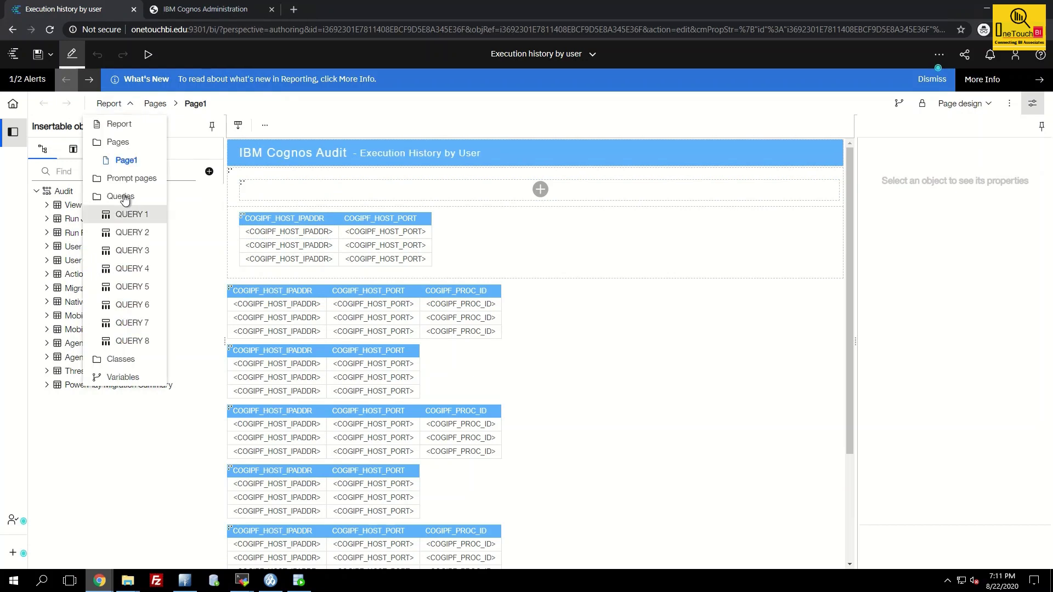
{"action": "left_click", "coordinate": [123, 194]}
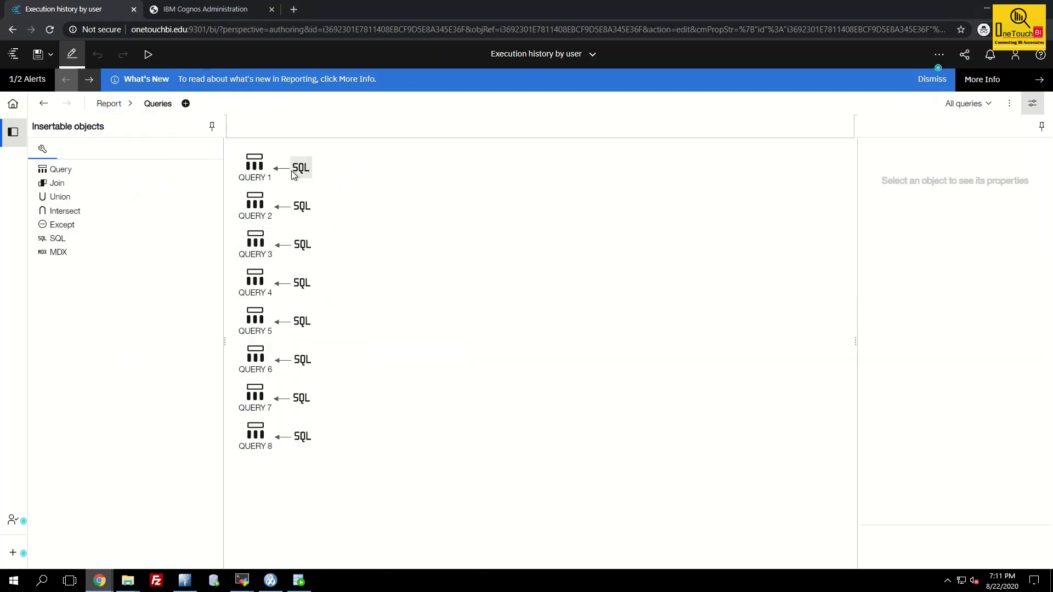
Verify QUERY 1 through QUERY 8 each use the Concurrent execution method.
{"action": "left_click", "coordinate": [259, 172]}
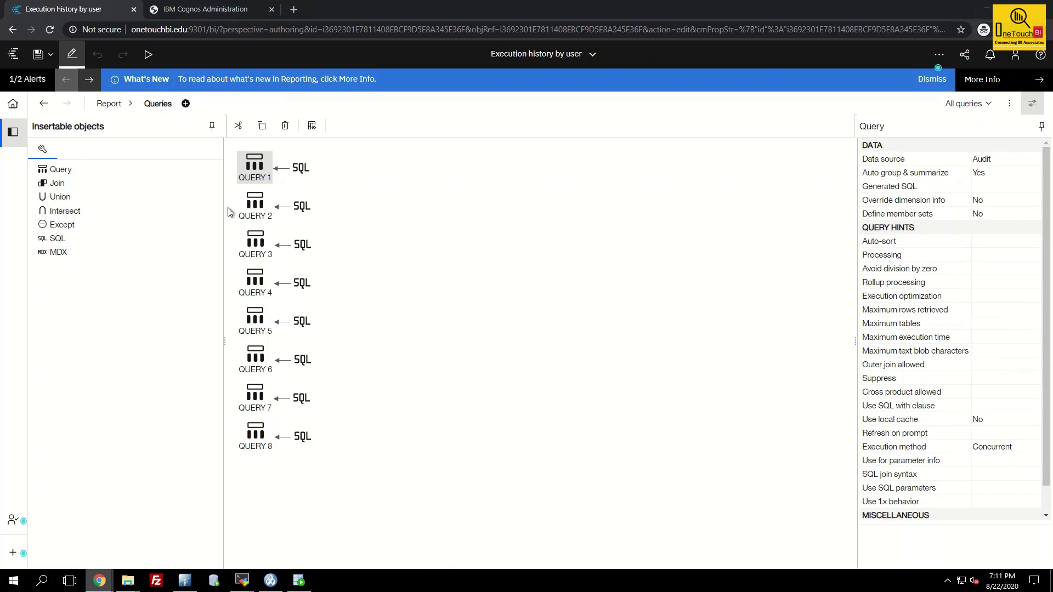
{"action": "left_click", "coordinate": [249, 212]}
{"action": "left_click", "coordinate": [252, 246]}
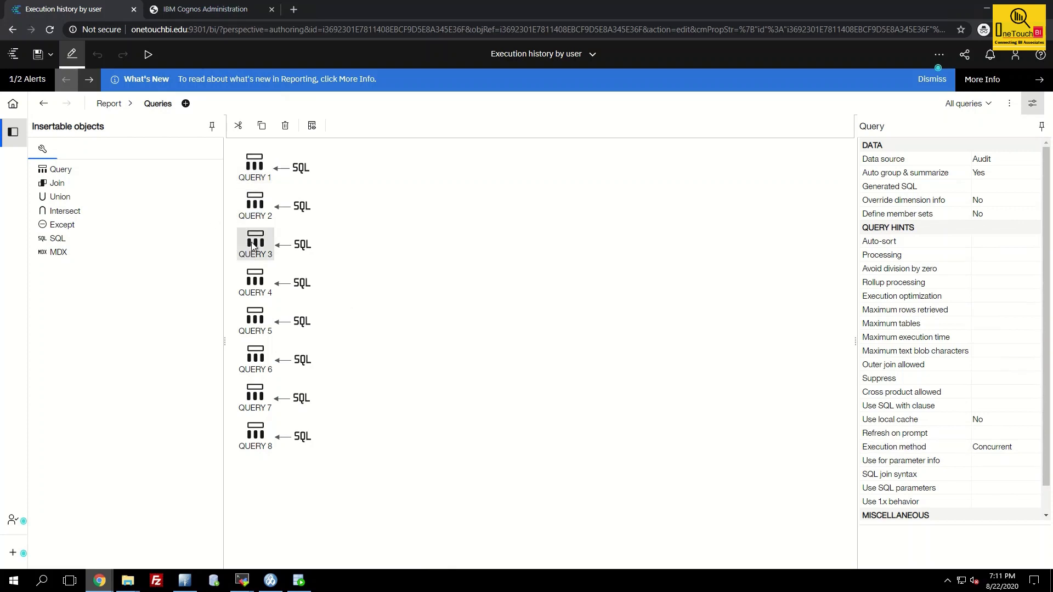
{"action": "left_click", "coordinate": [254, 270]}
{"action": "left_click", "coordinate": [255, 312]}
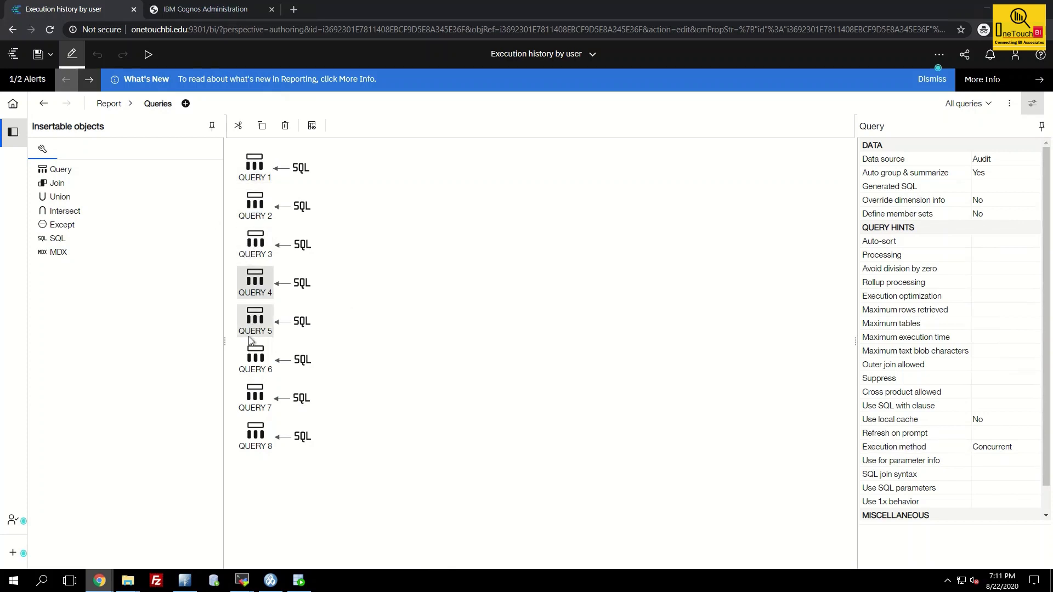
{"action": "left_click", "coordinate": [258, 360]}
{"action": "left_click", "coordinate": [255, 433]}
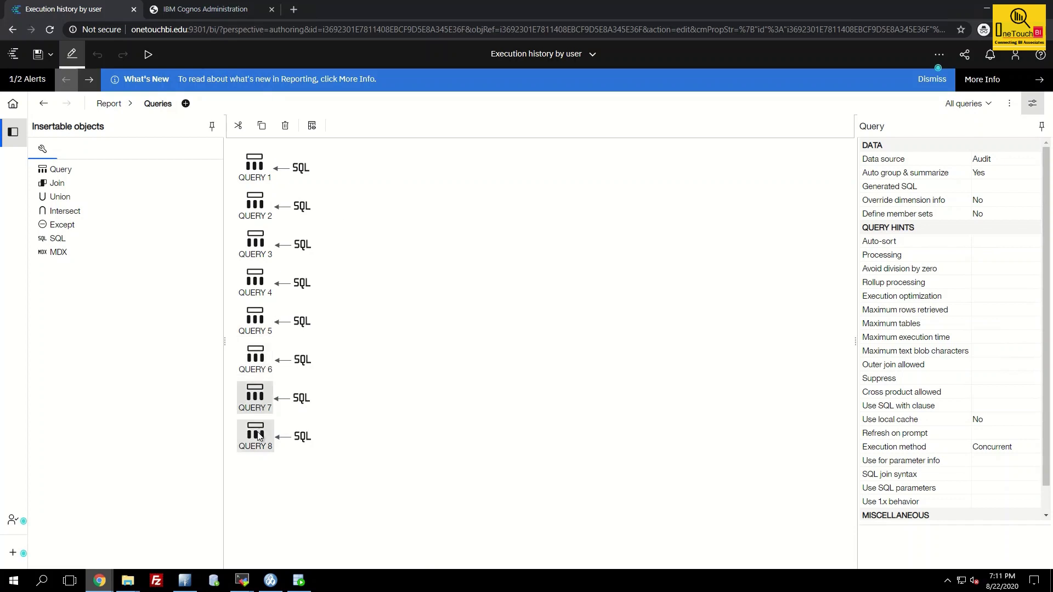
{"action": "left_click", "coordinate": [148, 54]}
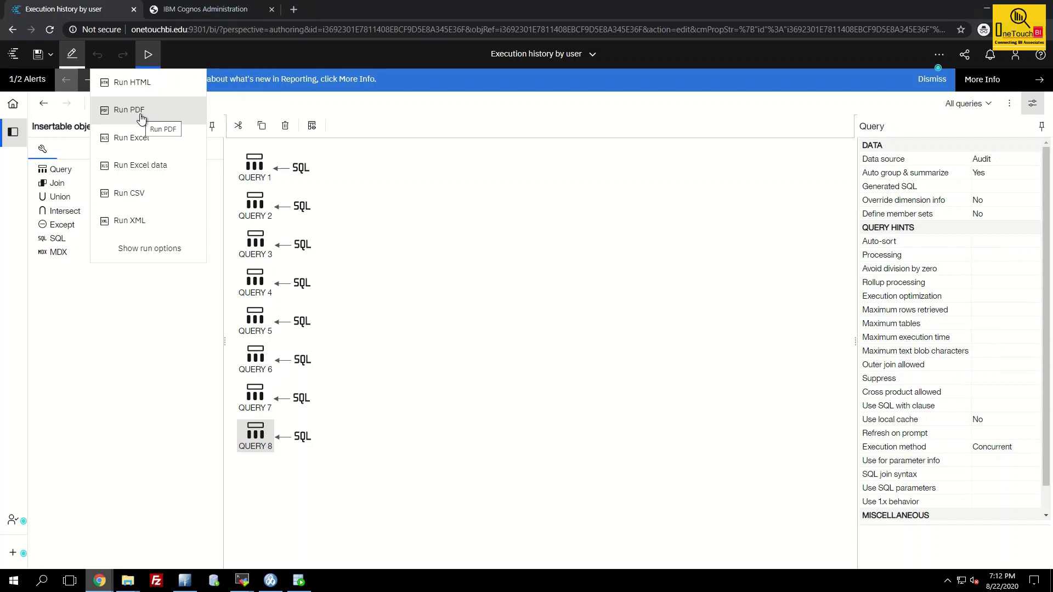
Run the Execution history by user report in PDF format.
{"action": "left_click", "coordinate": [140, 114]}
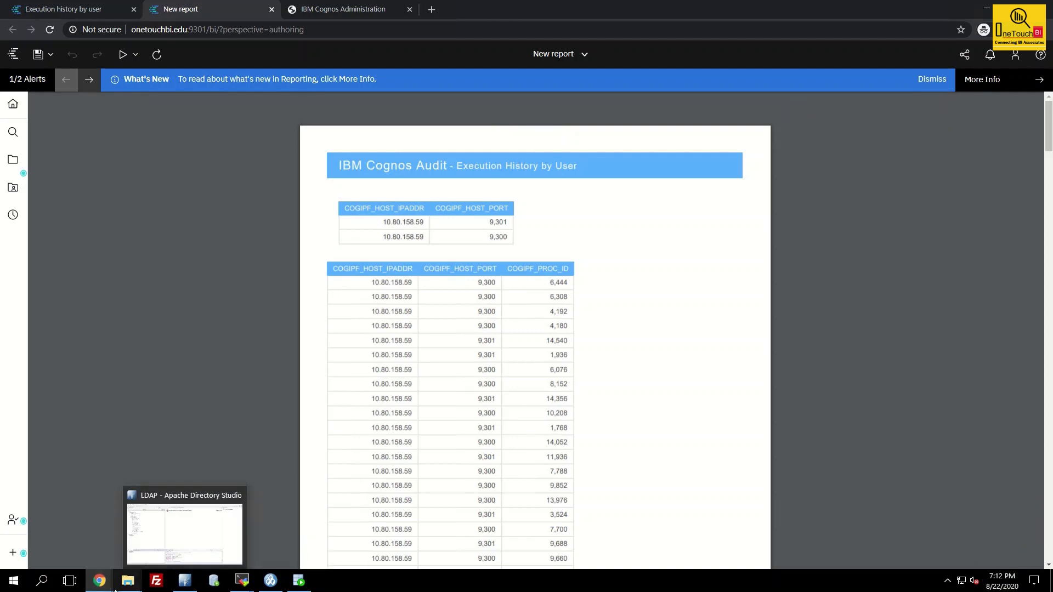
{"action": "mouse_move", "coordinate": [127, 581]}
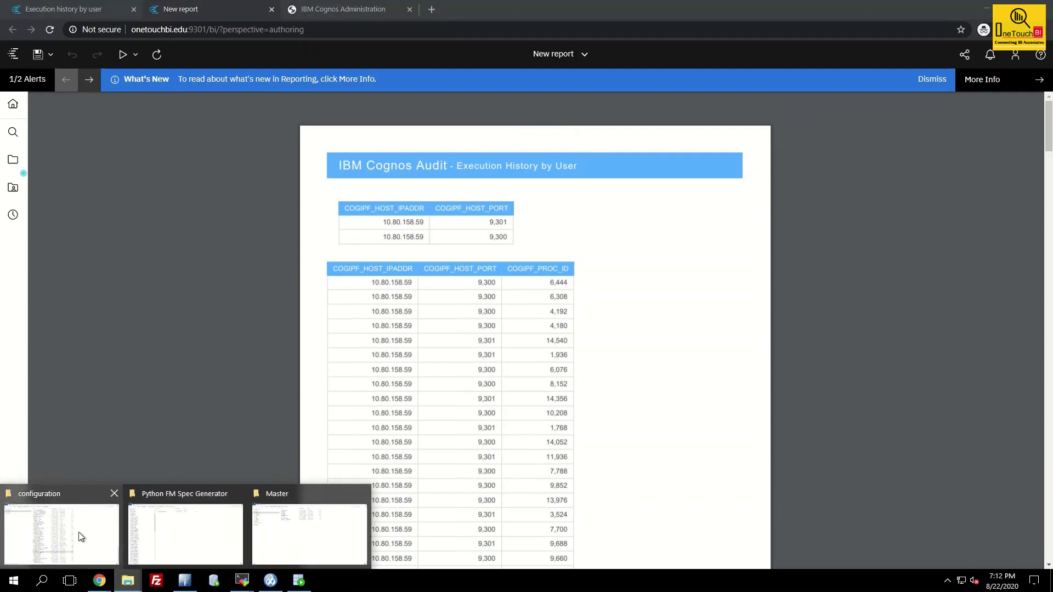
Browse to analytics_1117\logs\XQE, refresh, and select the newest xqelog-200822-1813412321.xml.
{"action": "left_click", "coordinate": [79, 534]}
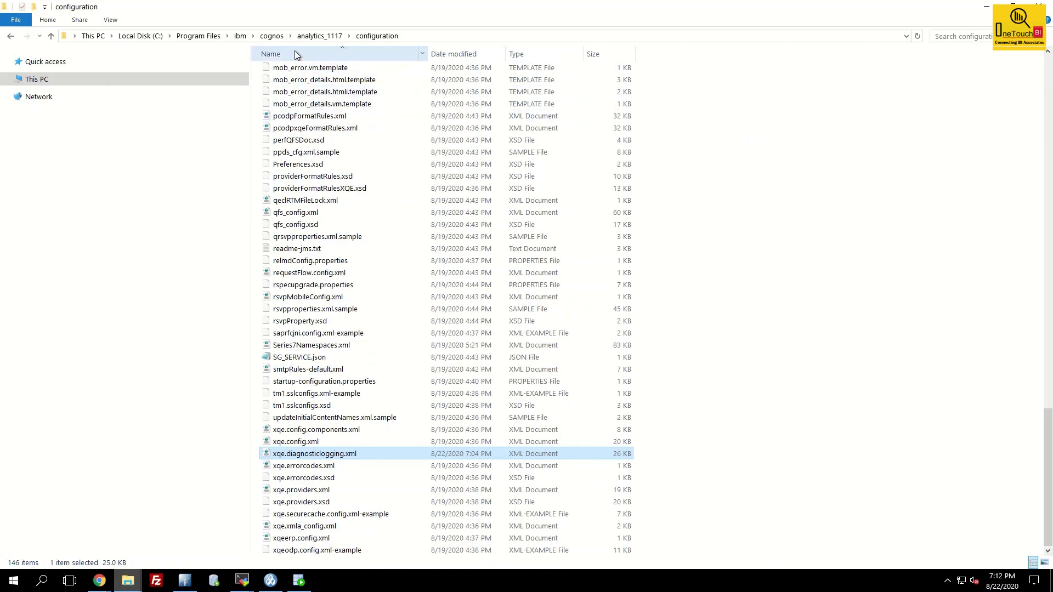
{"action": "left_click", "coordinate": [315, 37]}
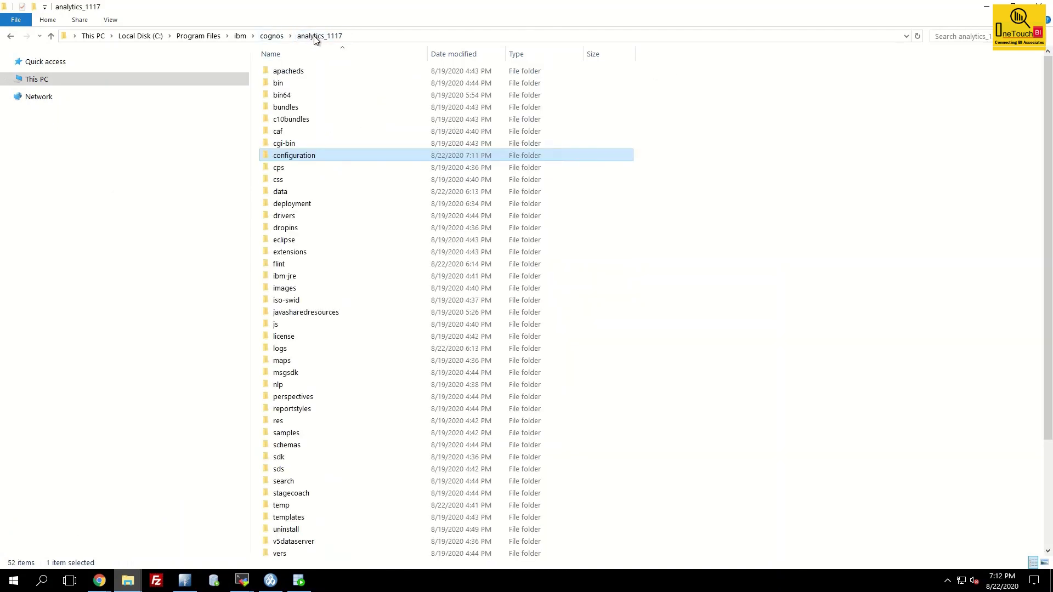
{"action": "double_click", "coordinate": [287, 349]}
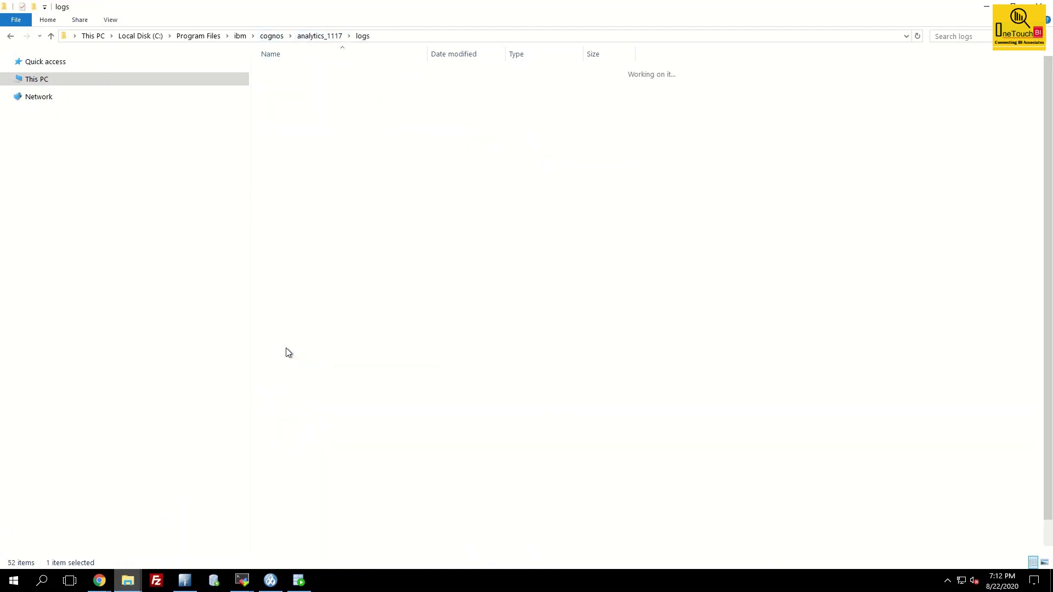
{"action": "double_click", "coordinate": [287, 93]}
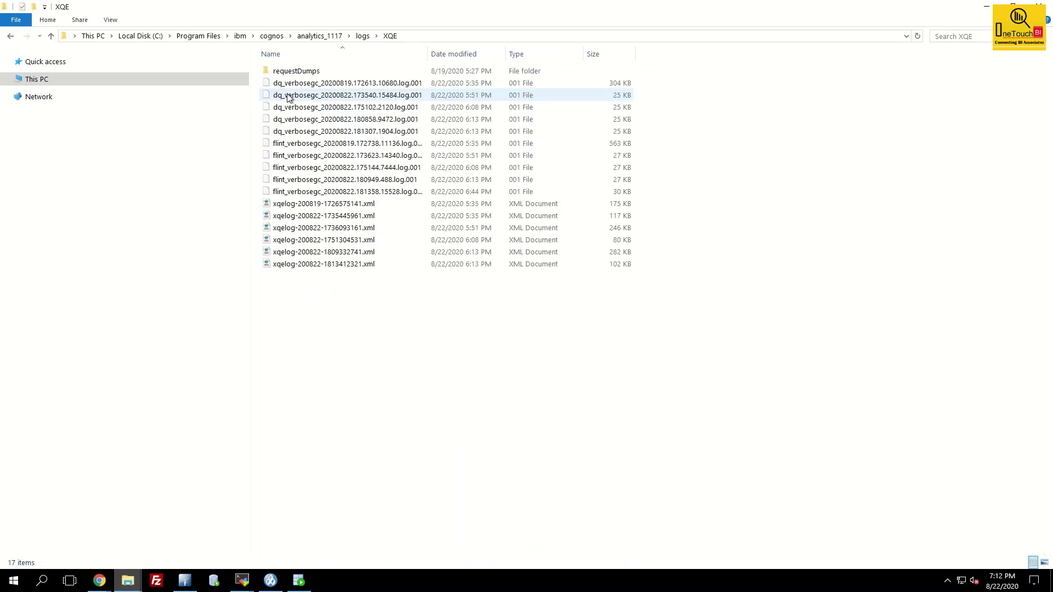
{"action": "right_click", "coordinate": [438, 331]}
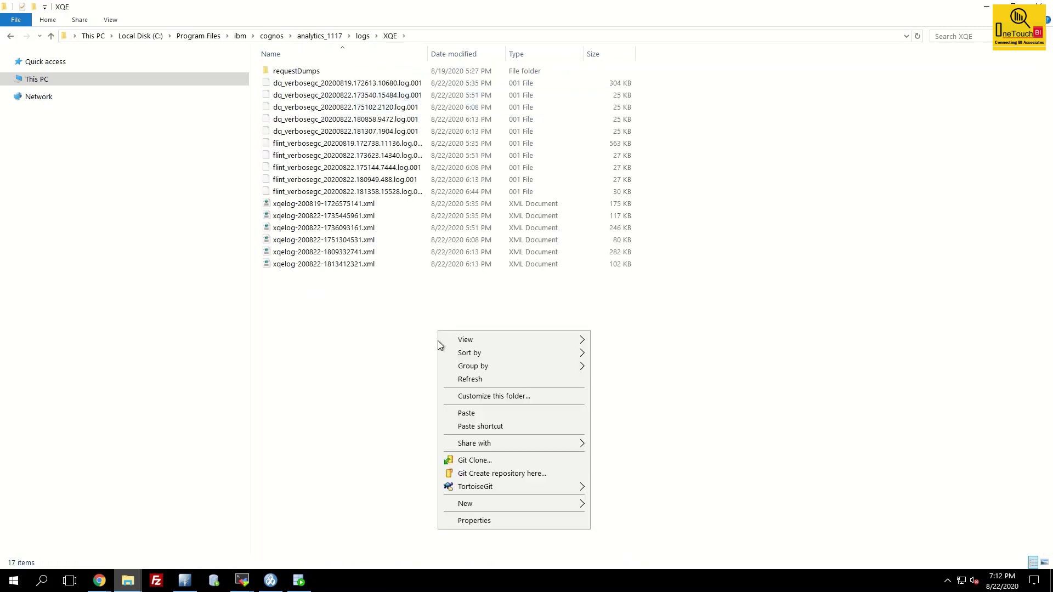
{"action": "left_click", "coordinate": [483, 379]}
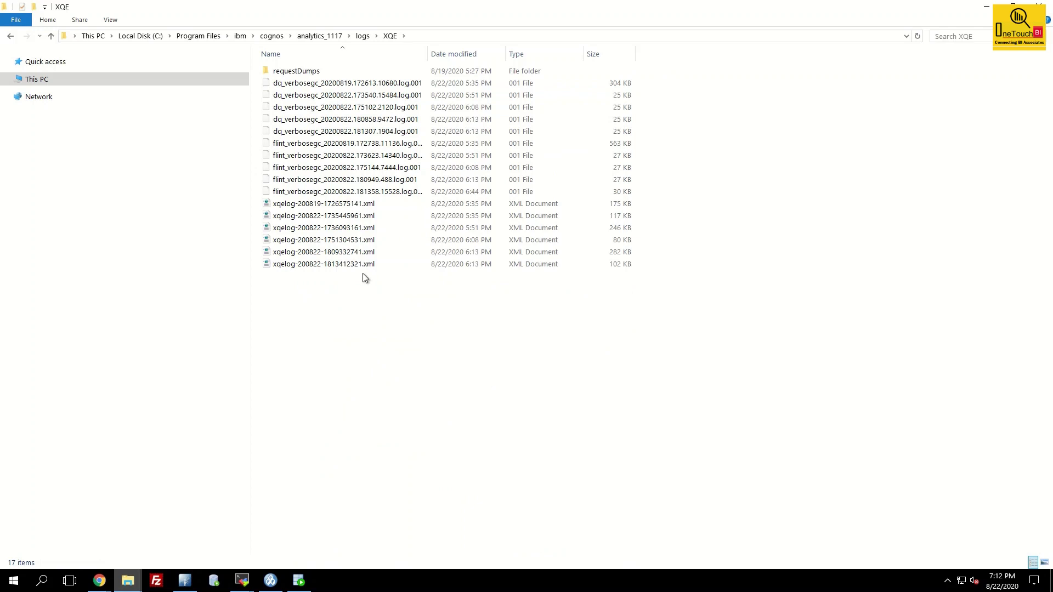
{"action": "left_click", "coordinate": [323, 264]}
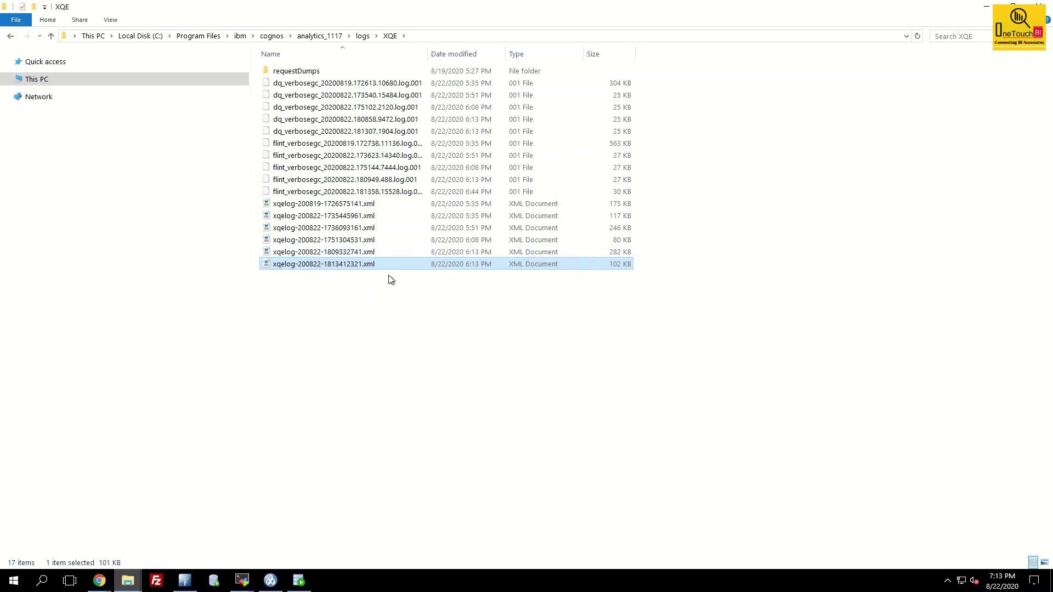
{"action": "right_click", "coordinate": [316, 267]}
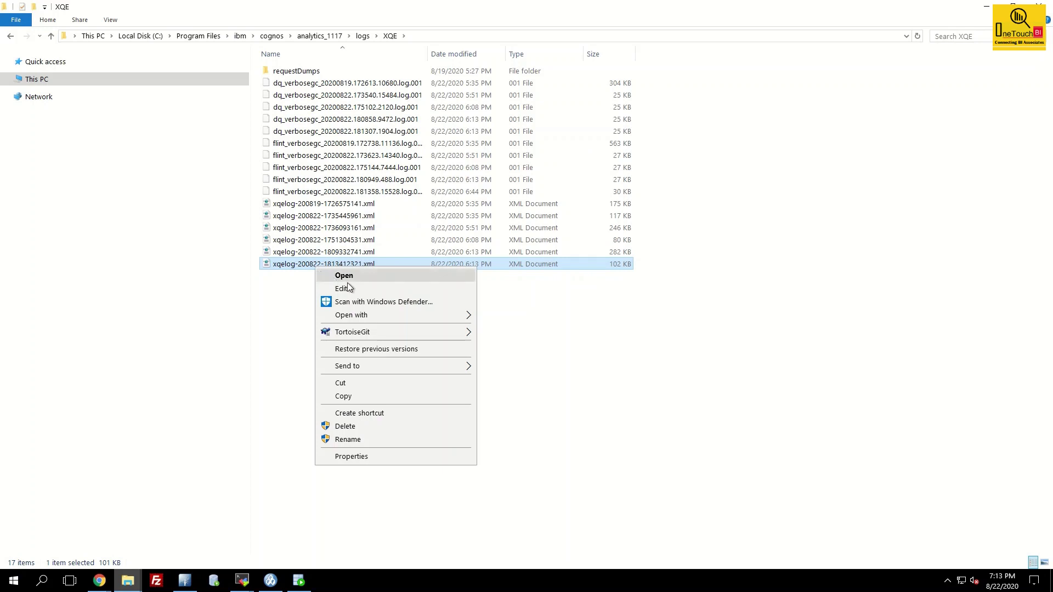
Open the log in Notepad and scroll down to the latest 19:12 entries.
{"action": "left_click", "coordinate": [534, 330]}
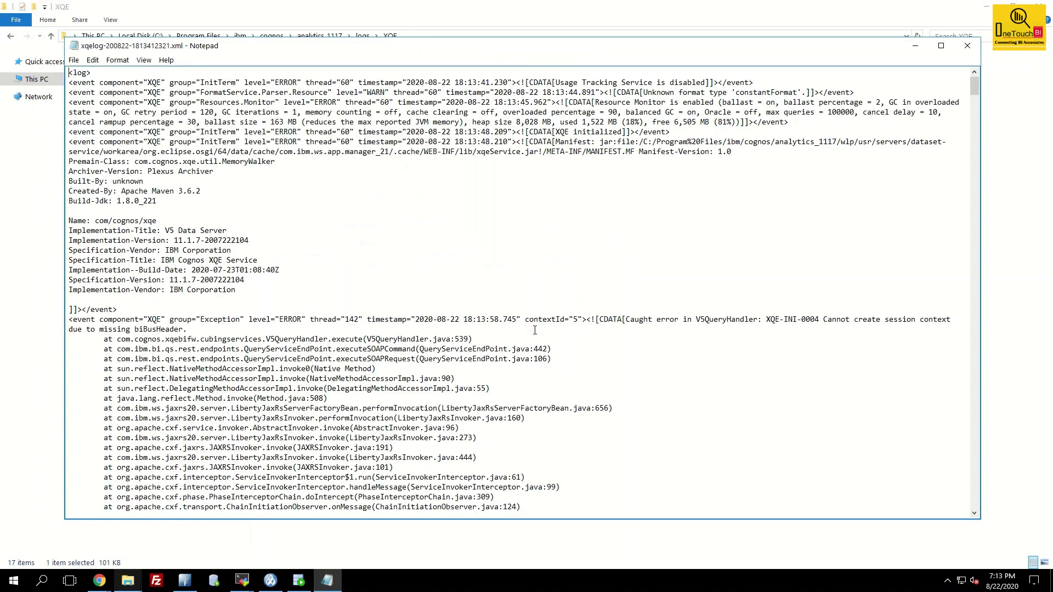
{"action": "scroll", "coordinate": [469, 333], "scroll_direction": "down", "scroll_amount": 4}
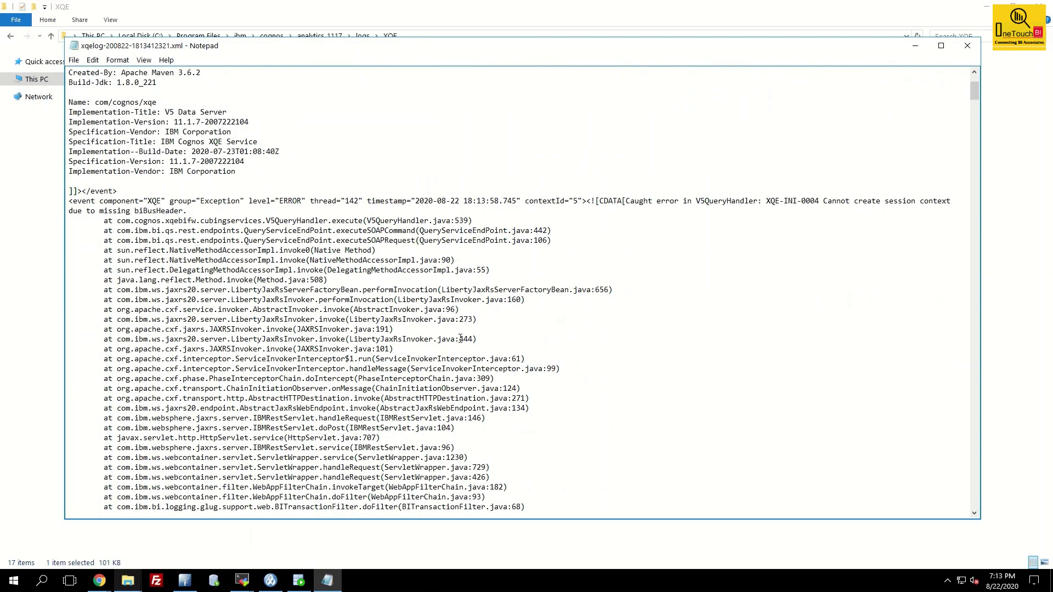
{"action": "scroll", "coordinate": [923, 235], "scroll_direction": "down", "scroll_amount": 8}
{"action": "left_click_drag", "start_coordinate": [975, 99], "coordinate": [976, 482]}
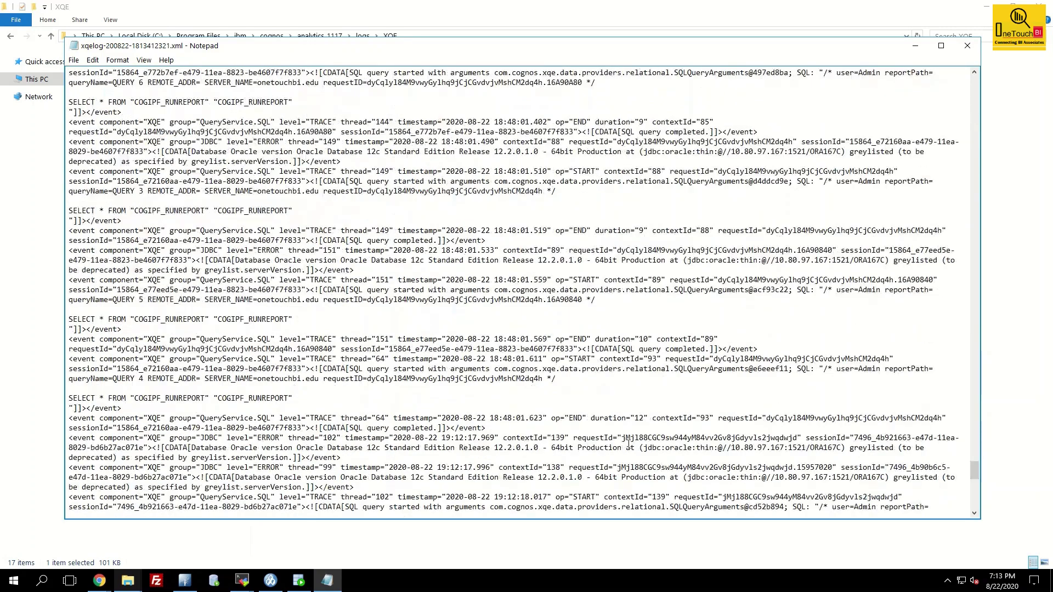
{"action": "scroll", "coordinate": [394, 371], "scroll_direction": "down", "scroll_amount": 6}
{"action": "scroll", "coordinate": [486, 242], "scroll_direction": "down", "scroll_amount": 6}
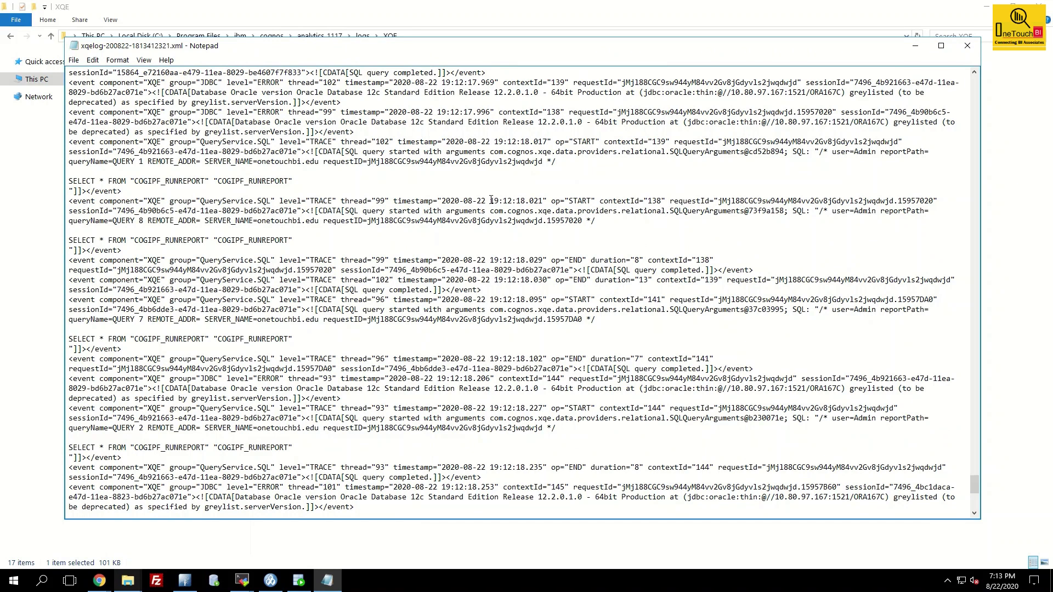
{"action": "scroll", "coordinate": [492, 200], "scroll_direction": "up", "scroll_amount": 3}
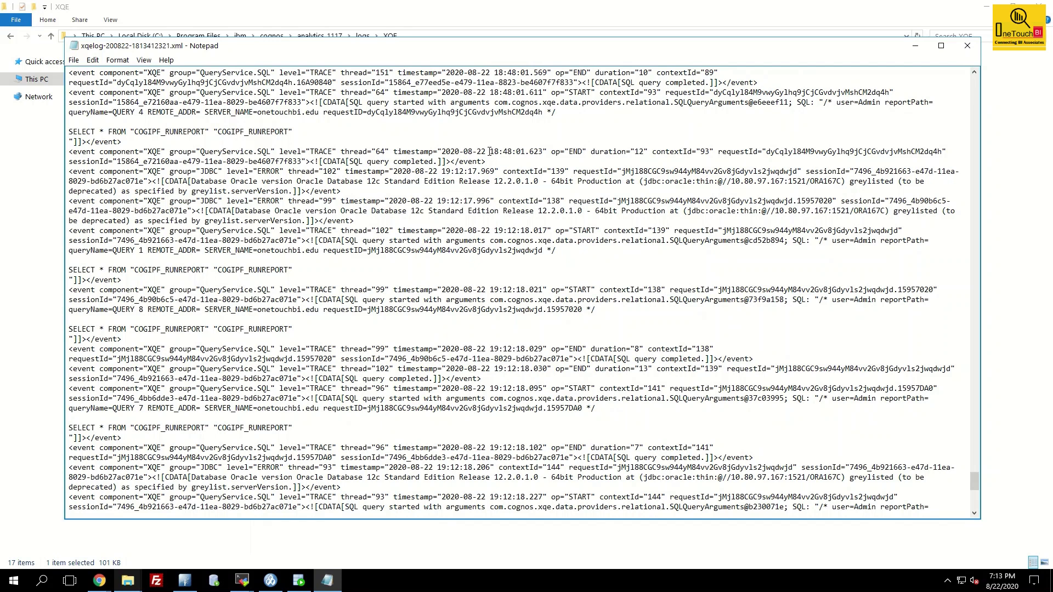
Highlight the 18:48 and 19:12 run timestamps and the QueryService.SQL event group.
{"action": "left_click_drag", "start_coordinate": [490, 151], "coordinate": [508, 151]}
{"action": "left_click_drag", "start_coordinate": [494, 231], "coordinate": [514, 230]}
{"action": "left_click_drag", "start_coordinate": [201, 230], "coordinate": [271, 231]}
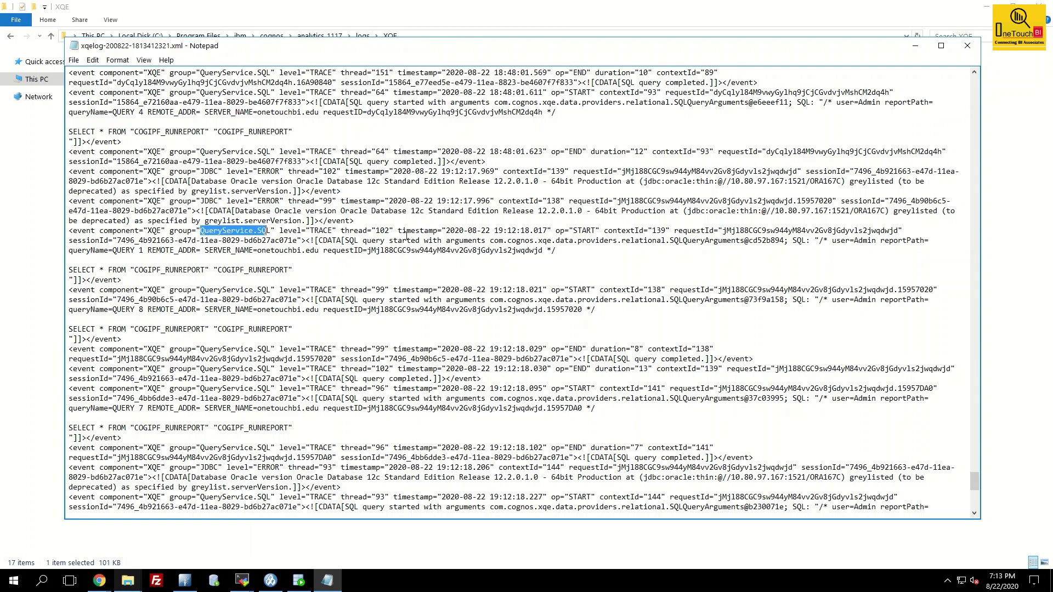
Highlight the START markers and query names for QUERY 1 and QUERY 8.
{"action": "left_click", "coordinate": [580, 231]}
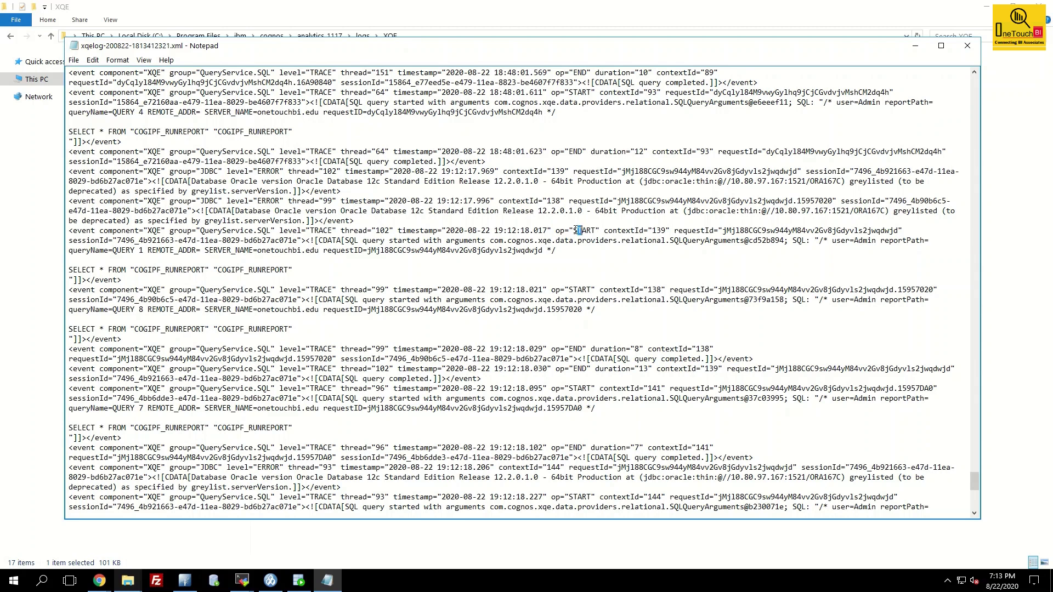
{"action": "left_click", "coordinate": [575, 231]}
{"action": "left_click_drag", "start_coordinate": [574, 231], "coordinate": [621, 233]}
{"action": "left_click_drag", "start_coordinate": [135, 251], "coordinate": [178, 252]}
{"action": "left_click_drag", "start_coordinate": [572, 290], "coordinate": [614, 291]}
{"action": "left_click_drag", "start_coordinate": [144, 309], "coordinate": [130, 310]}
Compare the QUERY 1 and QUERY 8 start markers, mark an END marker, and scroll to the log's end.
{"action": "mouse_move", "coordinate": [608, 231]}
{"action": "left_mouse_down"}
{"action": "mouse_move", "coordinate": [577, 231]}
{"action": "mouse_move", "coordinate": [603, 290]}
{"action": "left_mouse_up"}
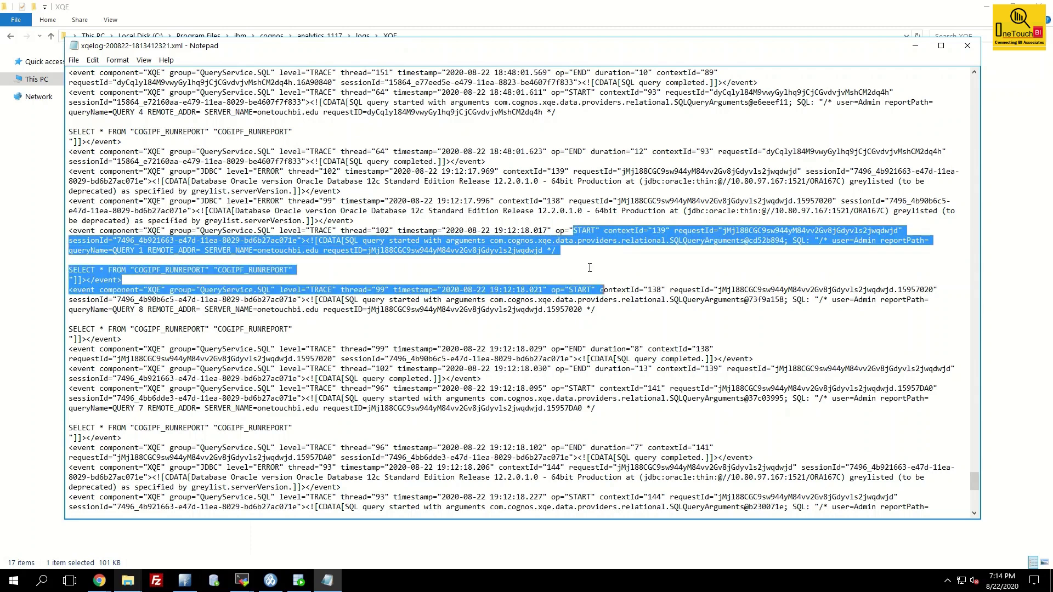
{"action": "left_click_drag", "start_coordinate": [574, 231], "coordinate": [588, 231]}
{"action": "left_click_drag", "start_coordinate": [566, 290], "coordinate": [599, 289]}
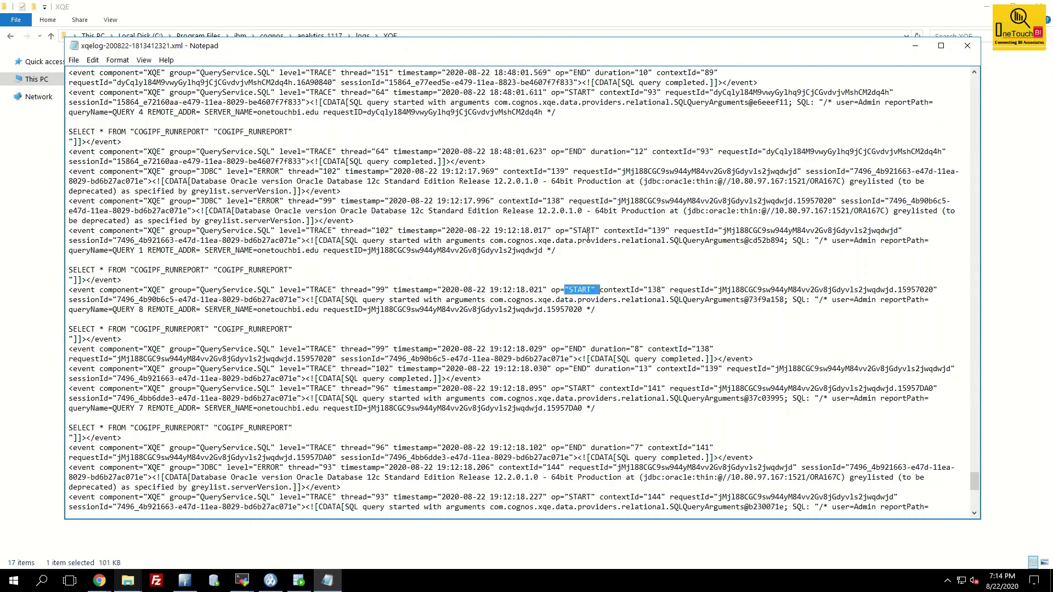
{"action": "mouse_move", "coordinate": [569, 348]}
{"action": "left_mouse_down"}
{"action": "mouse_move", "coordinate": [585, 349]}
{"action": "mouse_move", "coordinate": [587, 369]}
{"action": "left_mouse_up"}
{"action": "scroll", "coordinate": [590, 356], "scroll_direction": "down", "scroll_amount": 10}
{"action": "left_click_drag", "start_coordinate": [577, 240], "coordinate": [621, 240]}
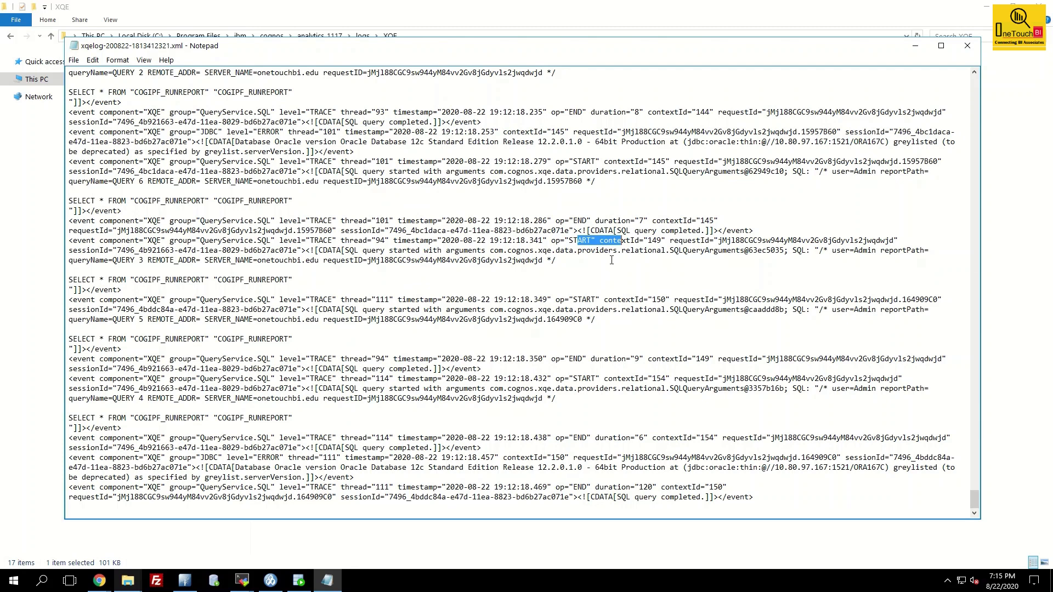
{"action": "scroll", "coordinate": [587, 247], "scroll_direction": "up", "scroll_amount": 2}
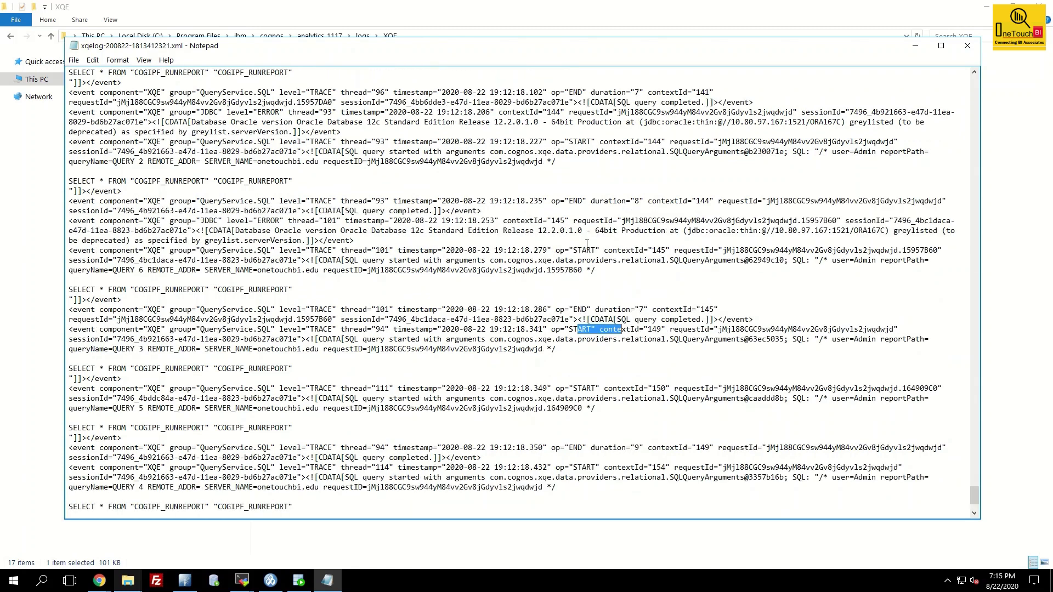
{"action": "scroll", "coordinate": [587, 246], "scroll_direction": "up", "scroll_amount": 7}
{"action": "scroll", "coordinate": [587, 246], "scroll_direction": "up", "scroll_amount": 3}
{"action": "scroll", "coordinate": [587, 244], "scroll_direction": "up", "scroll_amount": 2}
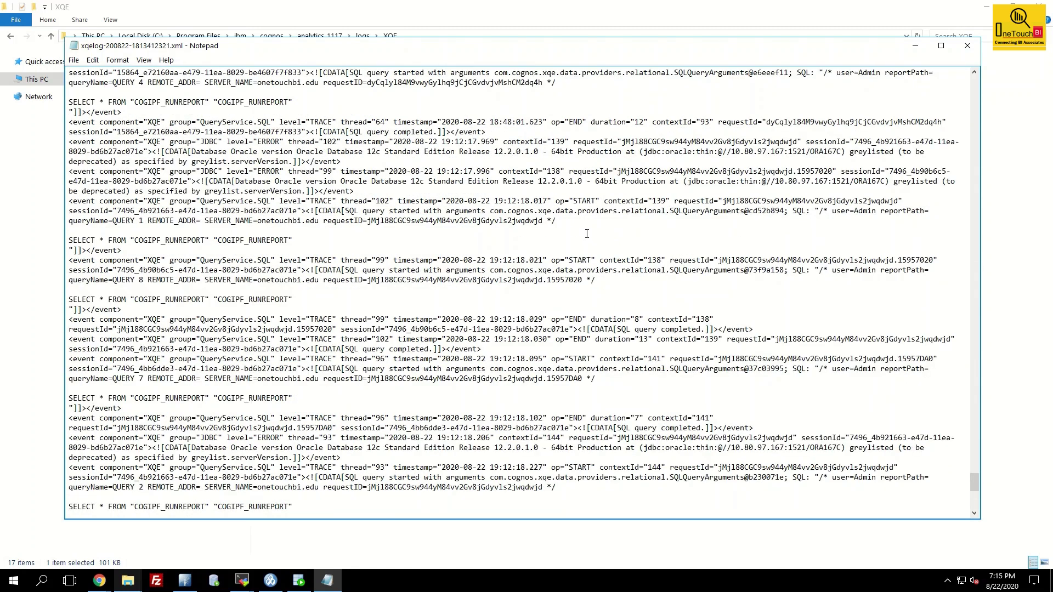
{"action": "mouse_move", "coordinate": [582, 201]}
{"action": "left_mouse_down"}
{"action": "mouse_move", "coordinate": [623, 210]}
{"action": "mouse_move", "coordinate": [630, 261]}
{"action": "left_mouse_up"}
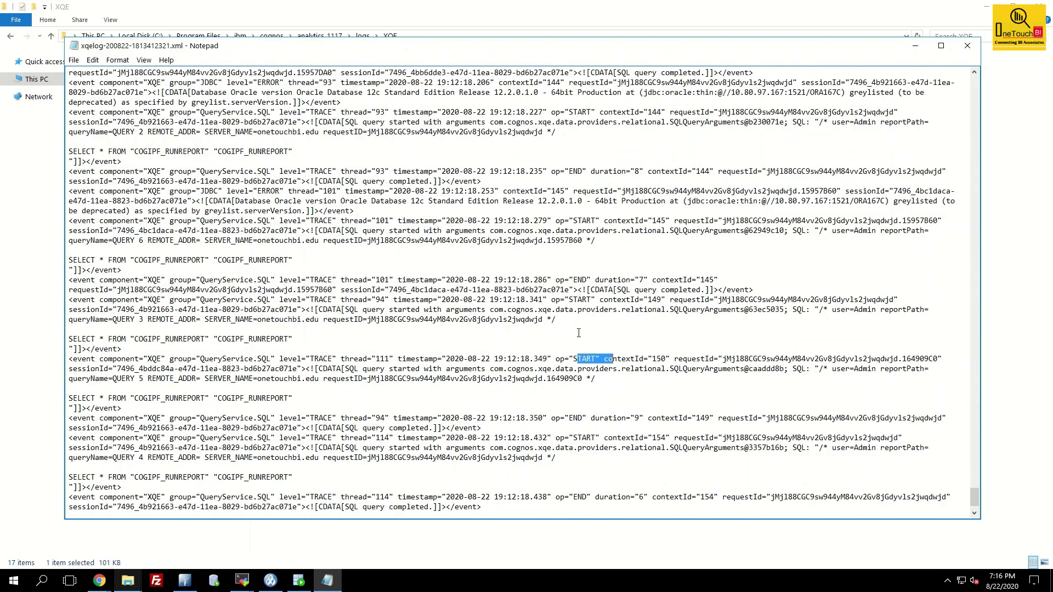
{"action": "scroll", "coordinate": [589, 364], "scroll_direction": "down", "scroll_amount": 2}
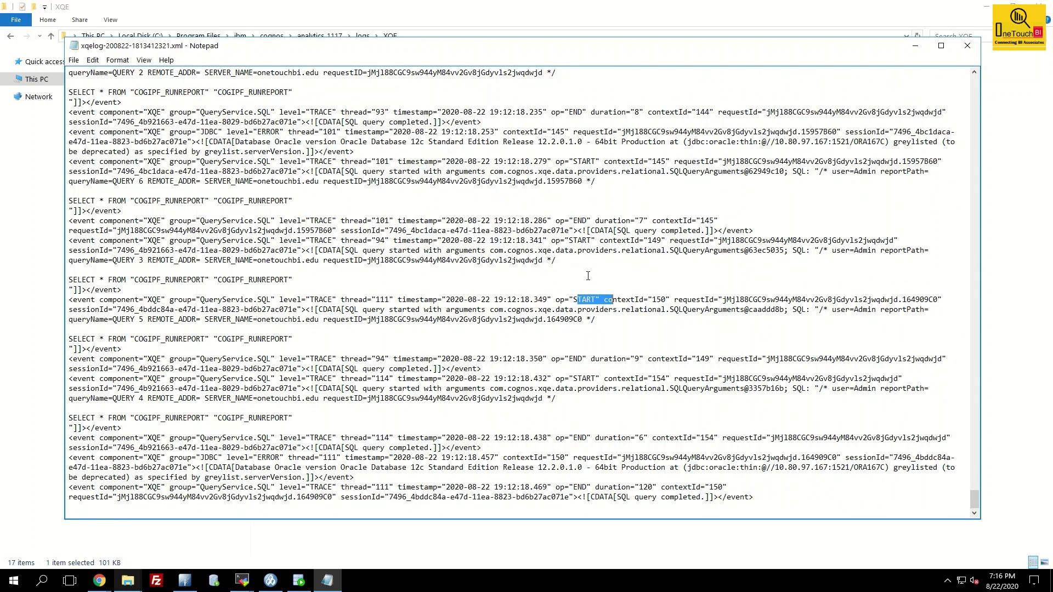
{"action": "left_click", "coordinate": [574, 359]}
{"action": "left_click_drag", "start_coordinate": [577, 358], "coordinate": [580, 359]}
{"action": "left_click_drag", "start_coordinate": [582, 378], "coordinate": [635, 379]}
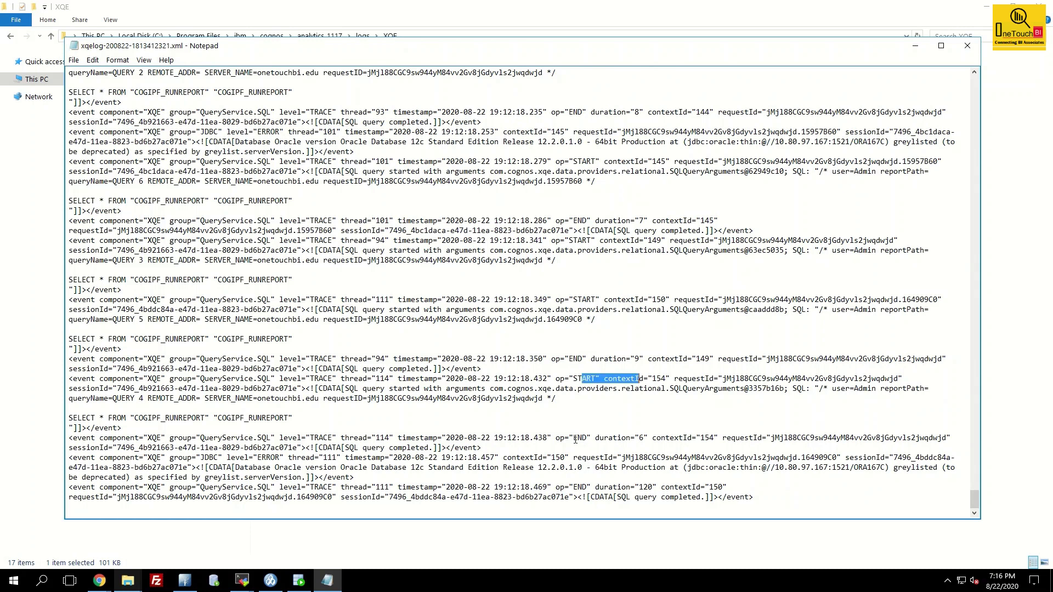
{"action": "left_click_drag", "start_coordinate": [621, 438], "coordinate": [68, 438]}
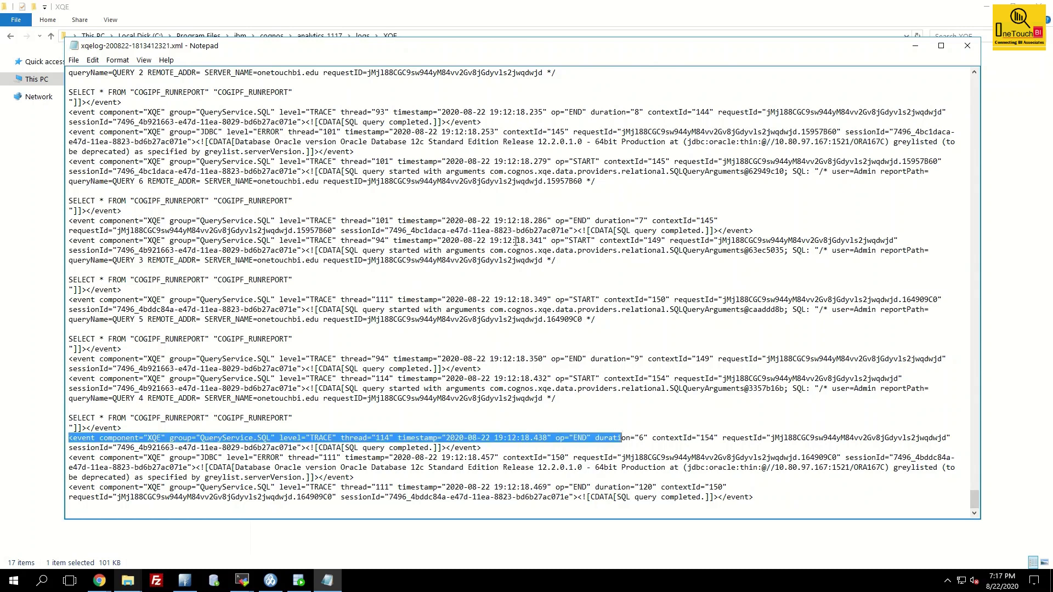